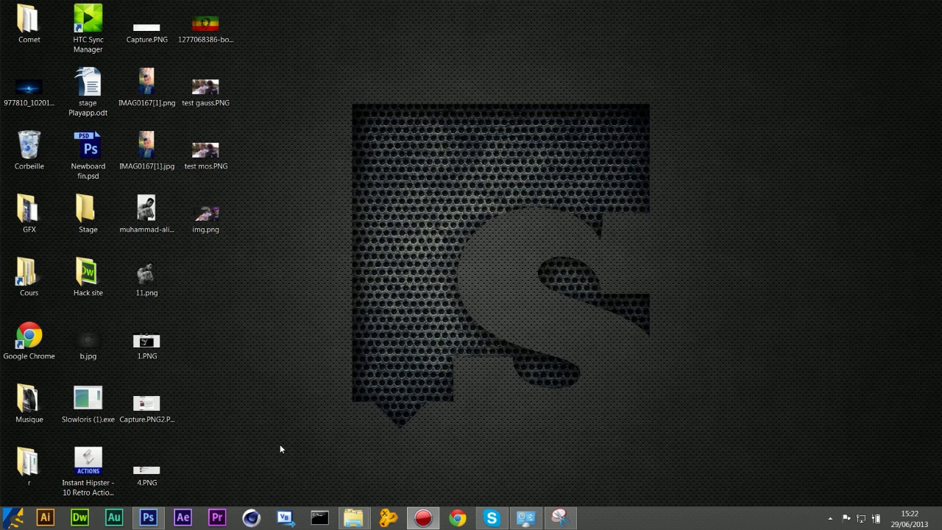
Open Premiere Pro and create a project named "test flou" with the DVCPROHD 720p24 preset for Séquence 01.
click(217, 517)
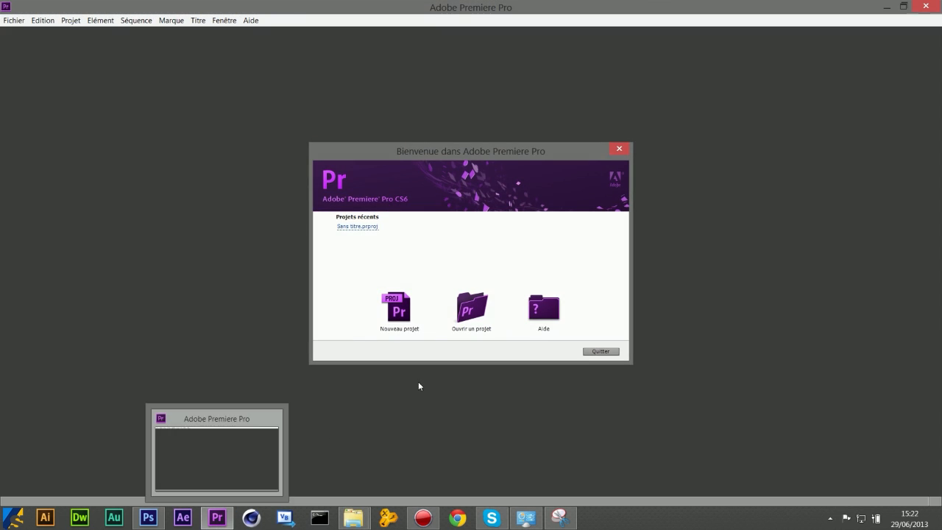
click(401, 309)
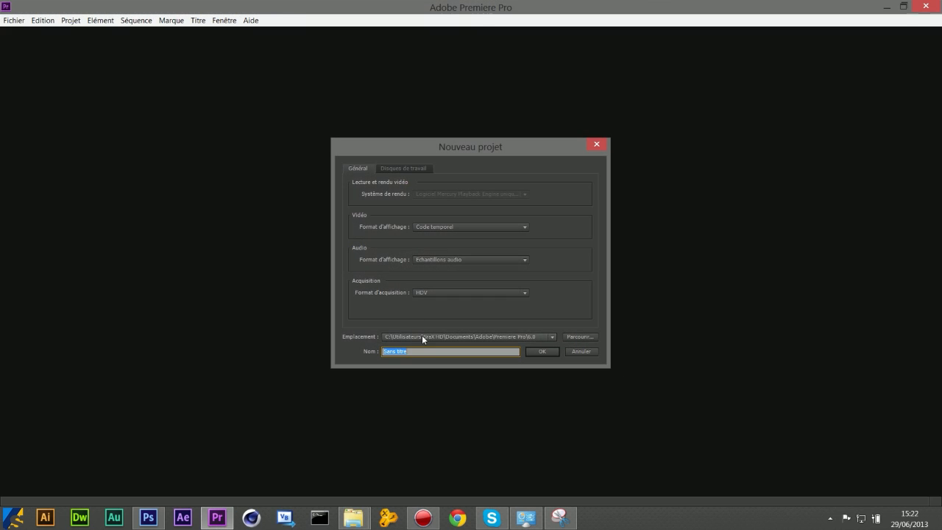
text(test fi)
key(Return)
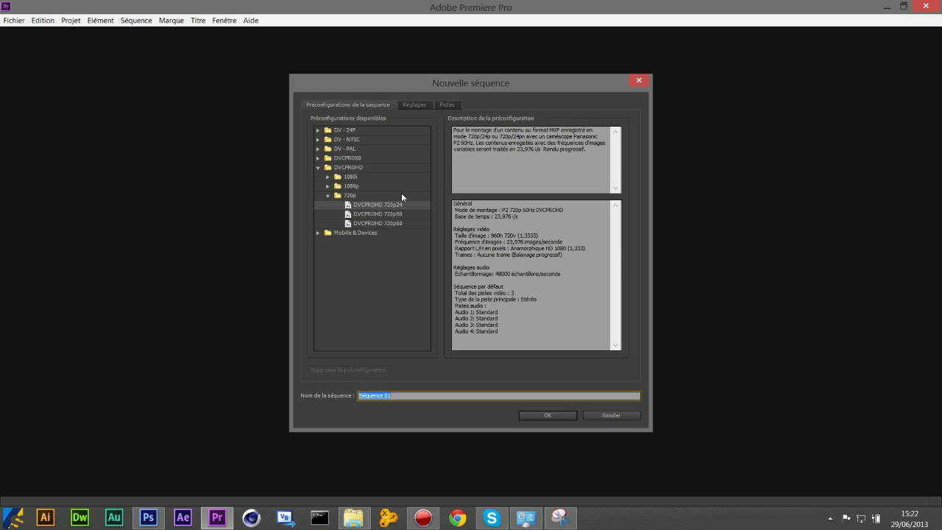
click(547, 415)
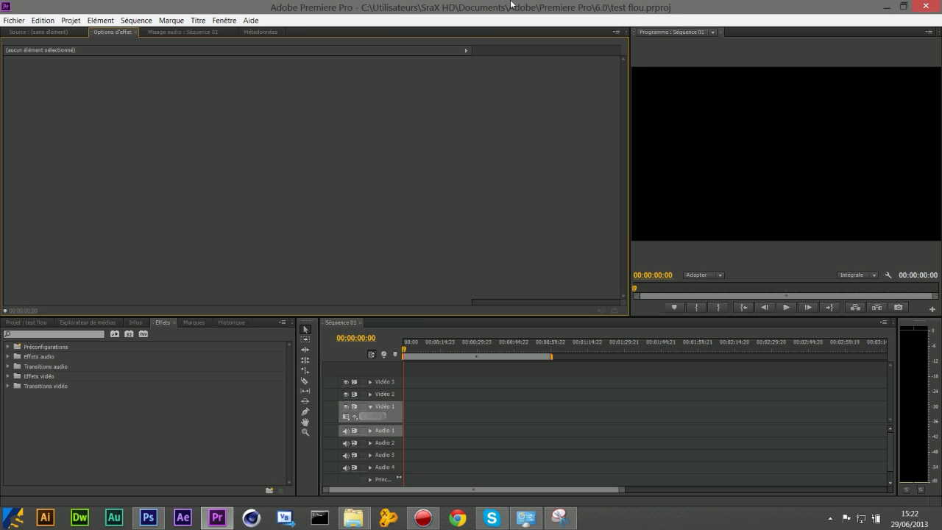
Place the Premiere Pro window and the Téléchargements folder side by side, each filling half of the desktop.
key(super+Right)
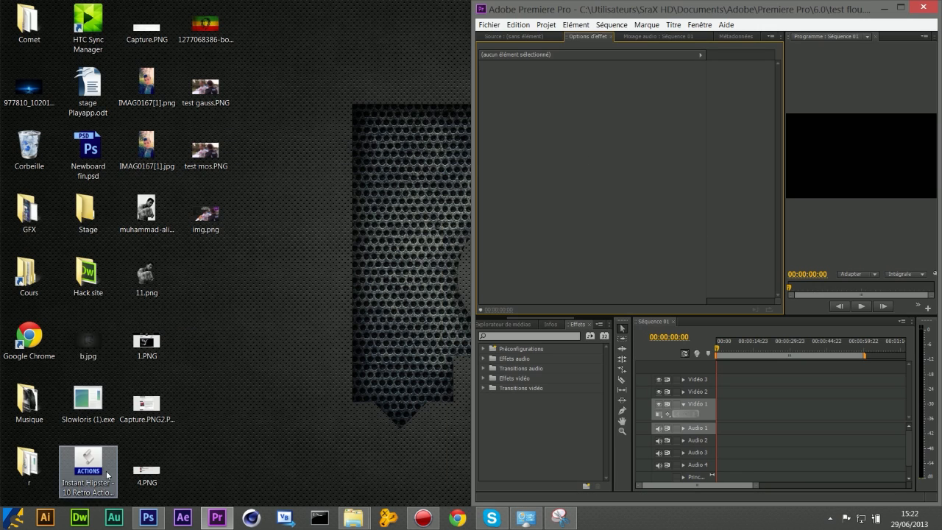
click(14, 517)
click(230, 247)
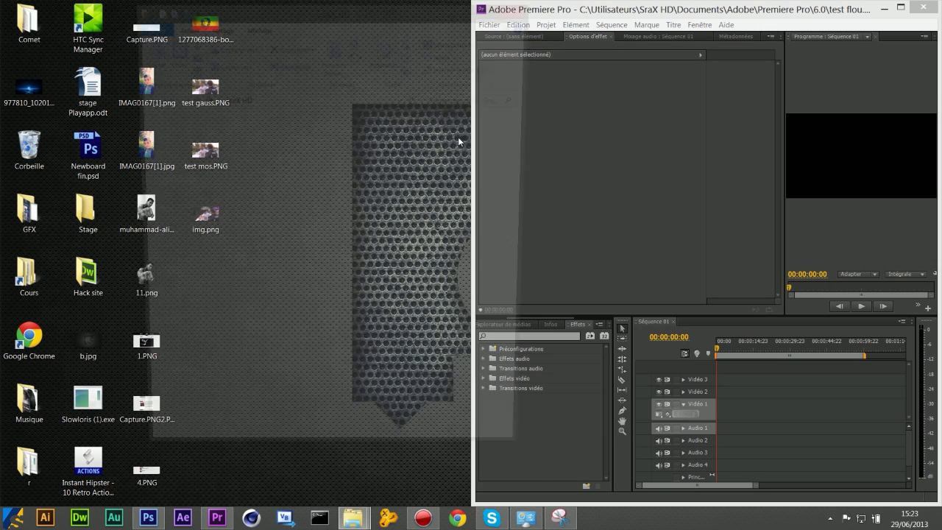
click(206, 151)
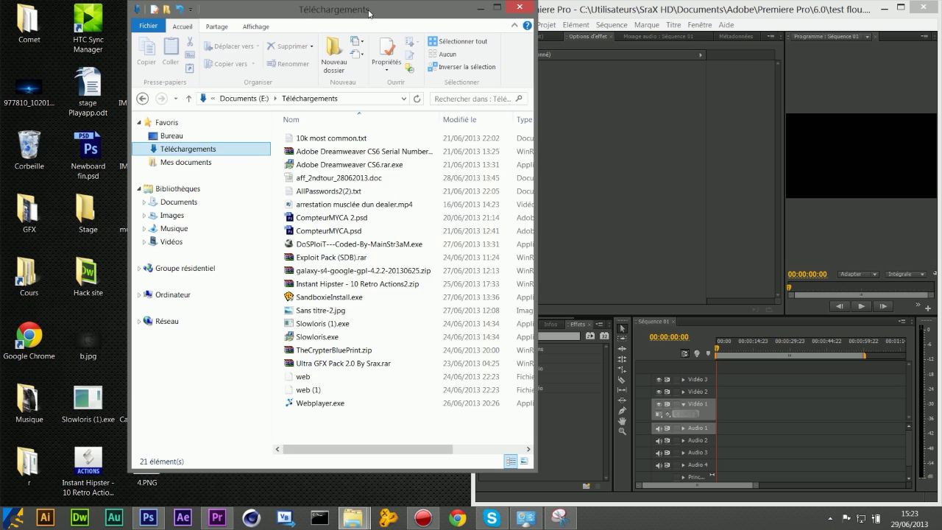
key(super+Left)
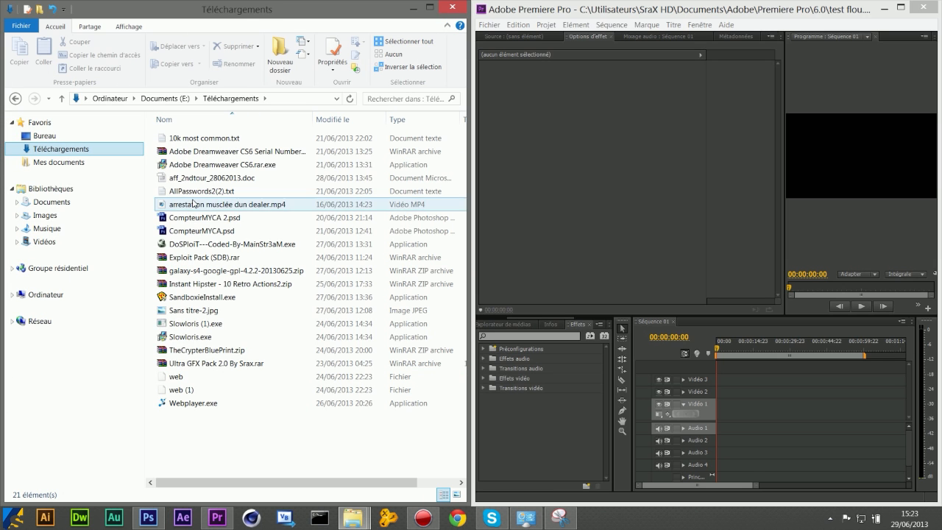
click(251, 352)
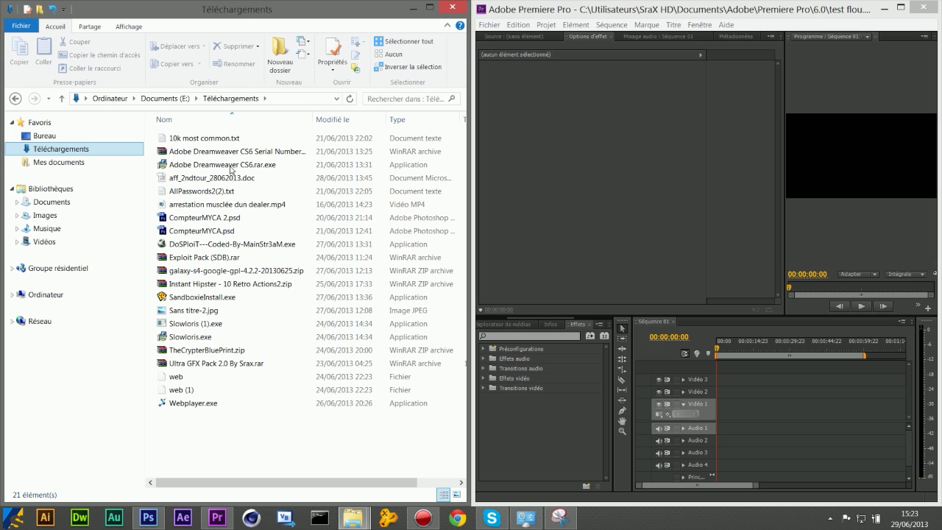
Add arrestation musclée dun dealer.mp4 from Téléchargements to the start of the Vidéo 1 track, and return Premiere Pro to full screen.
drag(235, 206, 729, 404)
click(745, 278)
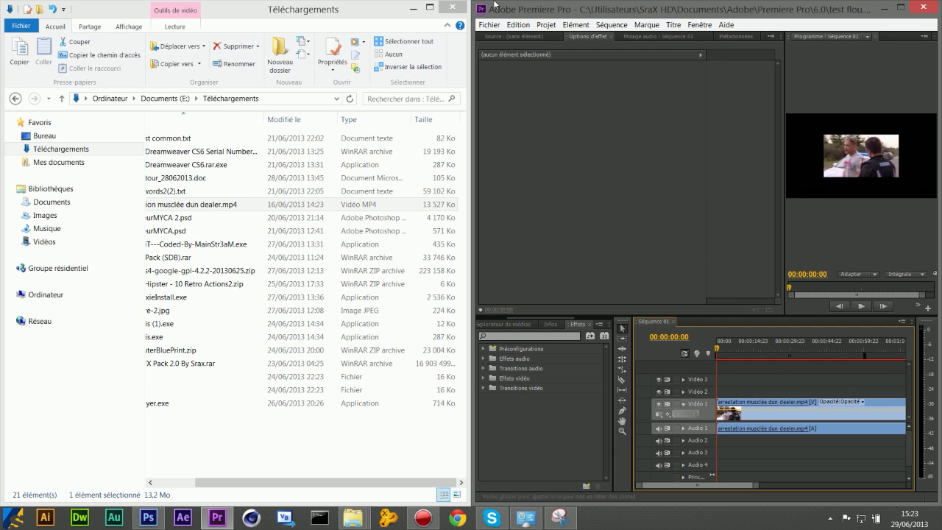
click(431, 8)
click(888, 5)
click(904, 7)
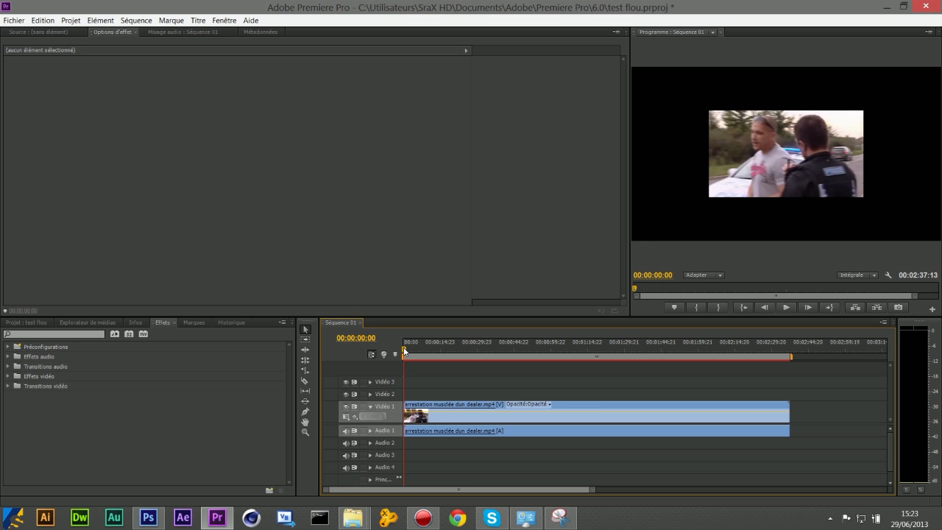
Mute the Audio 1 track and trim the end of the clip to 00:00:11:05.
drag(404, 351, 431, 349)
click(345, 432)
drag(790, 412, 432, 417)
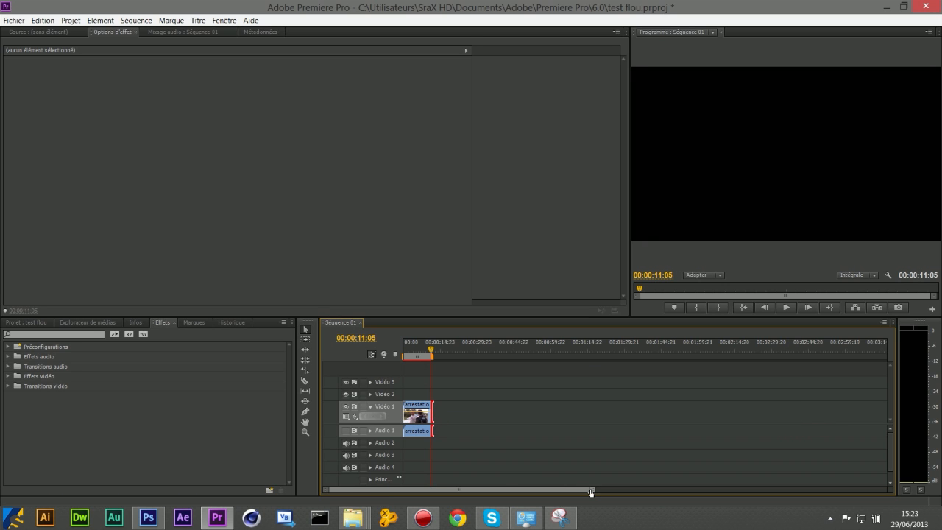
drag(590, 490, 365, 490)
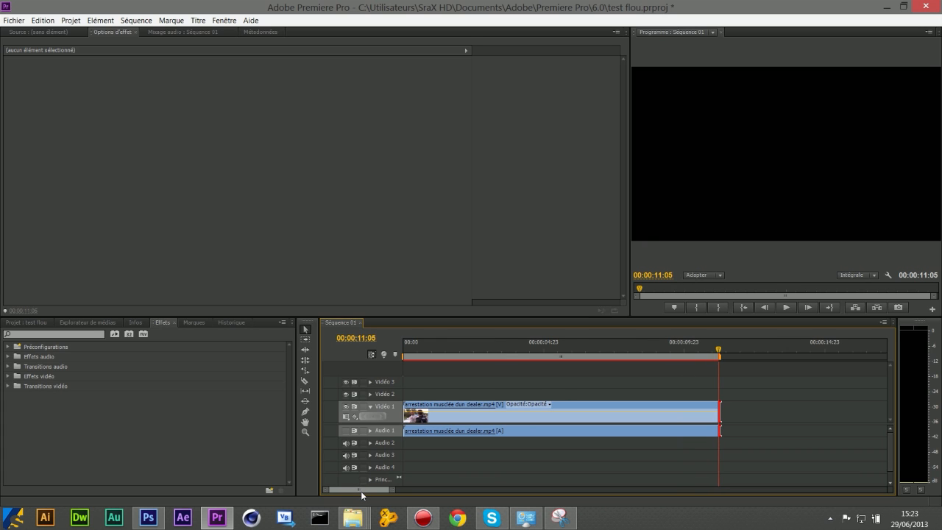
Preview the clip at 00:00:00:12 and open it in the source monitor.
click(438, 407)
click(415, 358)
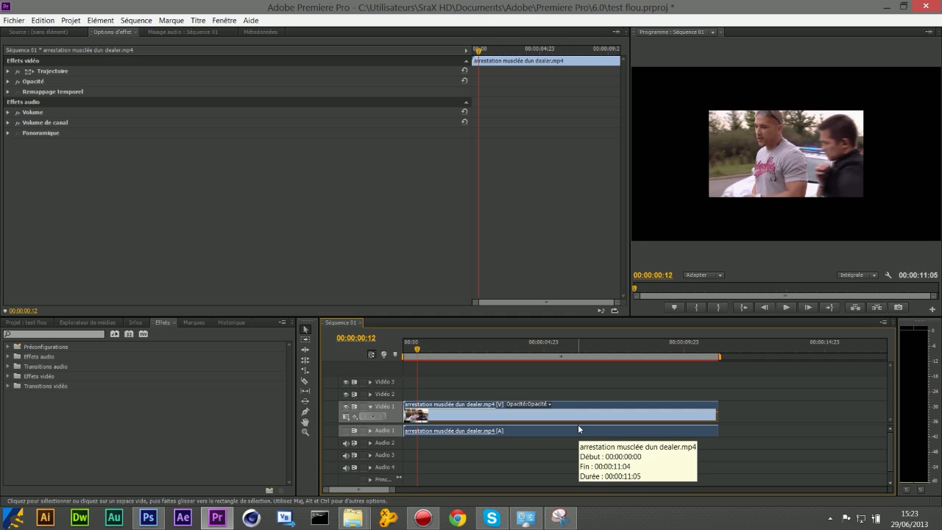
click(423, 394)
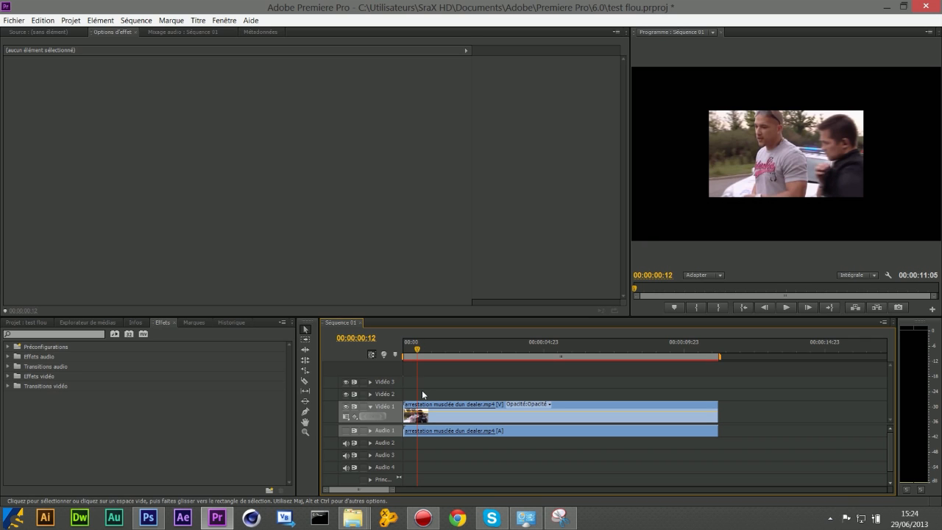
double_click(475, 418)
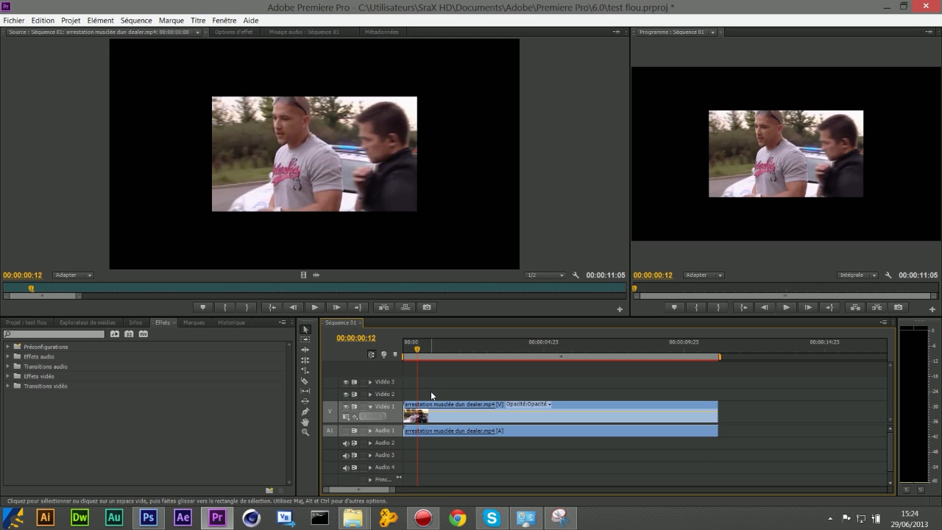
Try to fit the clip on Vidéo 1 to the frame size (Ajuster à la taille de l'image).
click(430, 395)
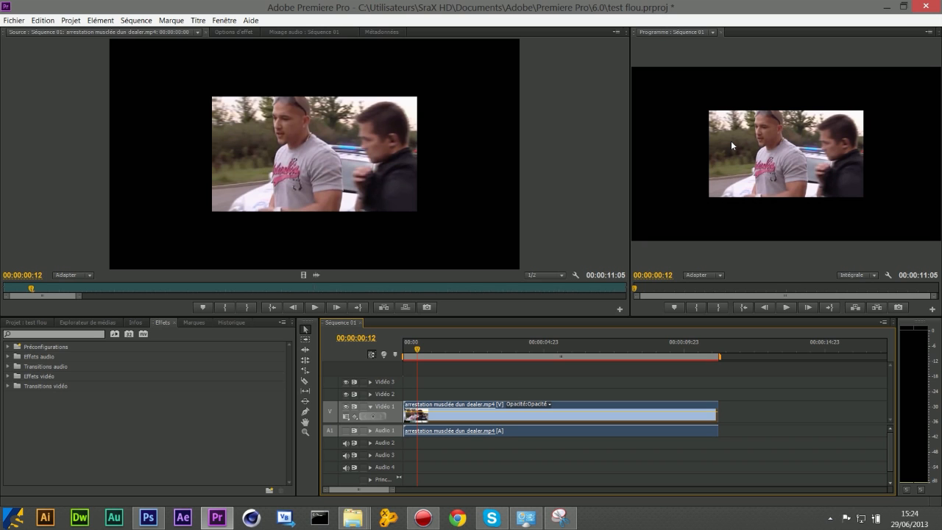
key(super+c)
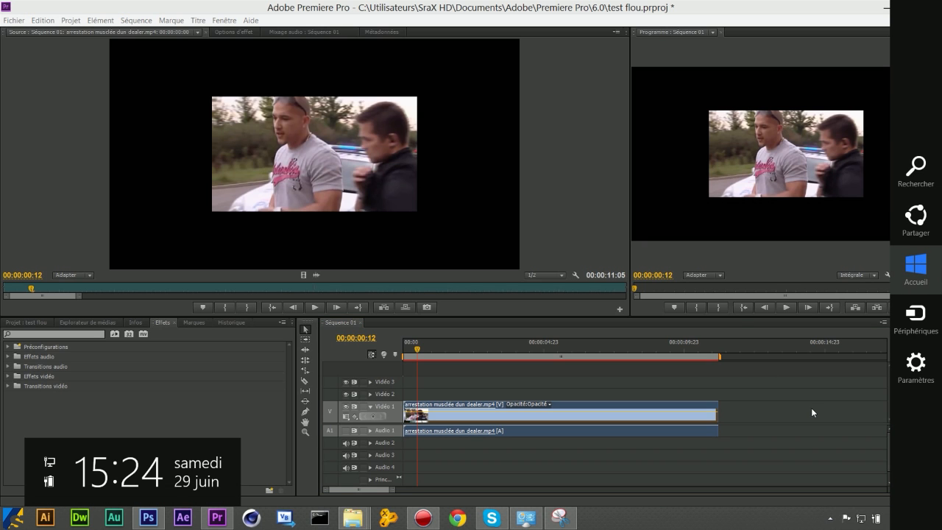
click(813, 412)
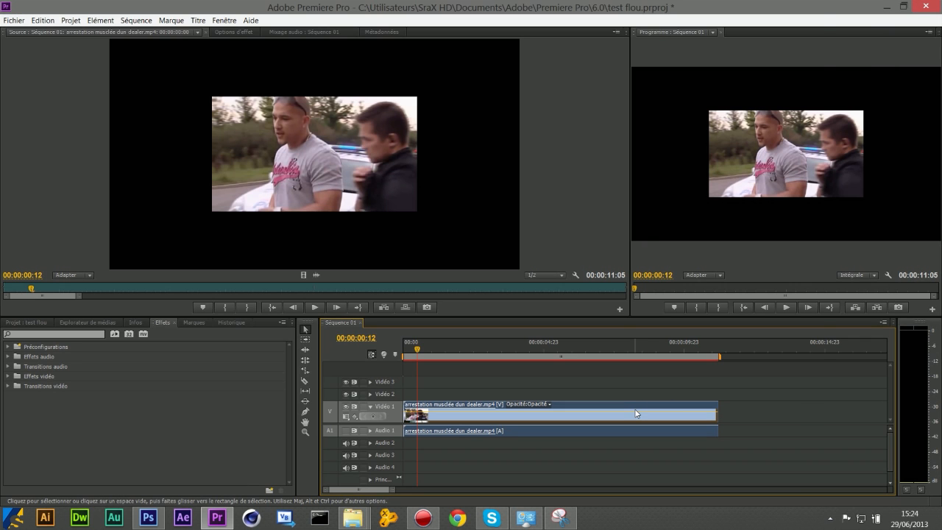
right_click(637, 414)
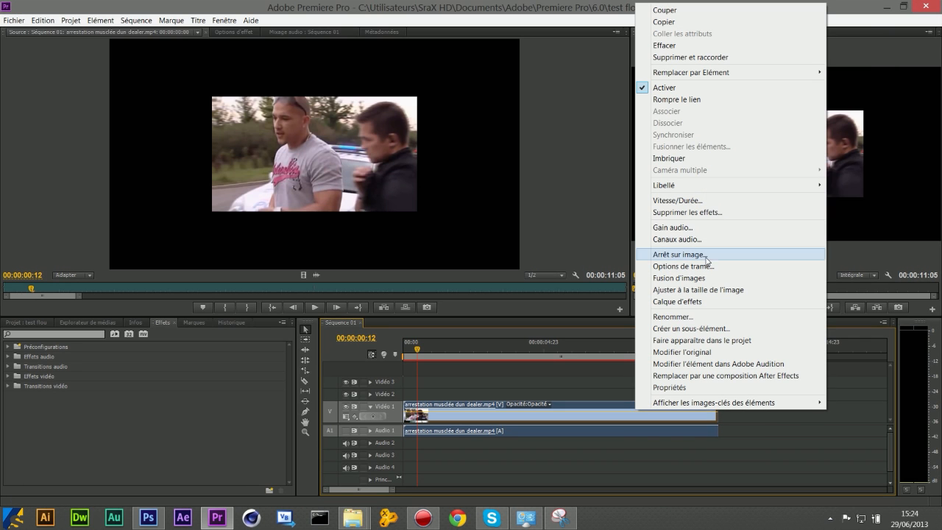
click(746, 290)
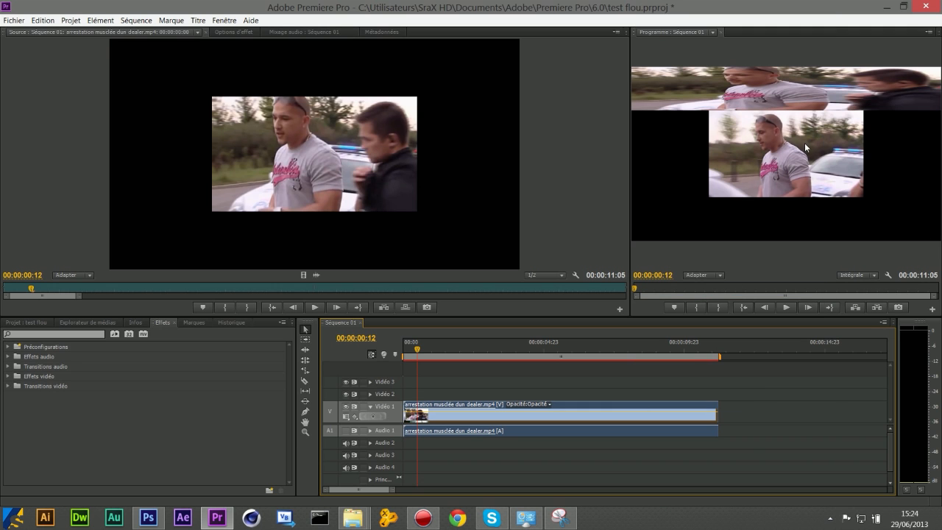
At 00:00:00:05, enlarge the clip through its Trajectoire effect until it fills the whole frame.
drag(497, 357, 409, 357)
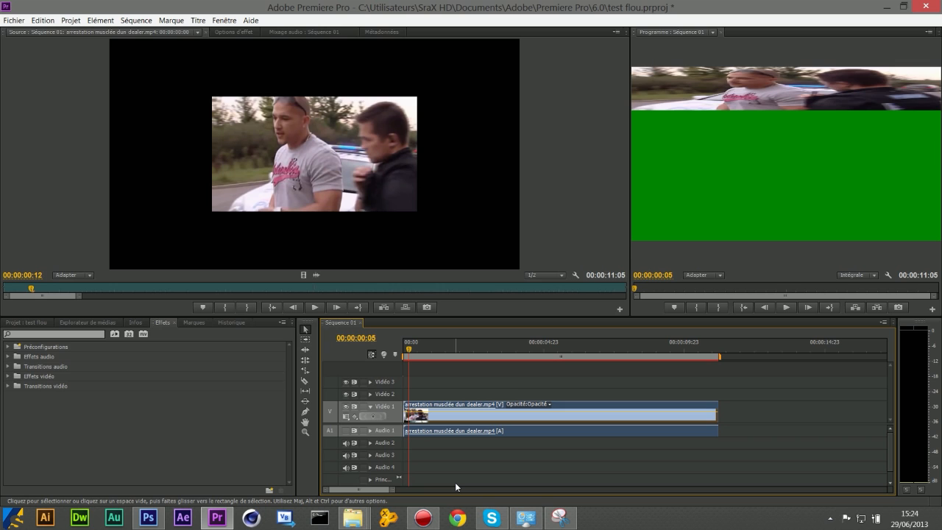
click(216, 31)
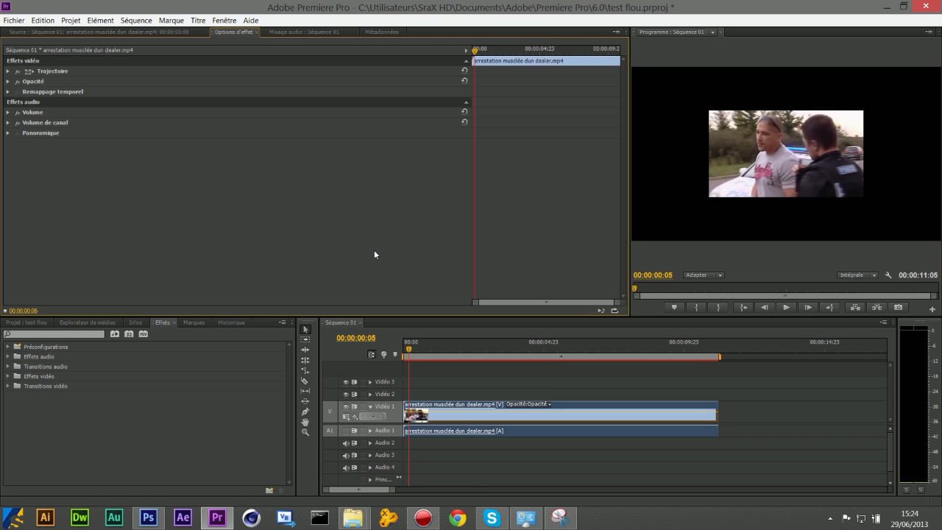
click(28, 71)
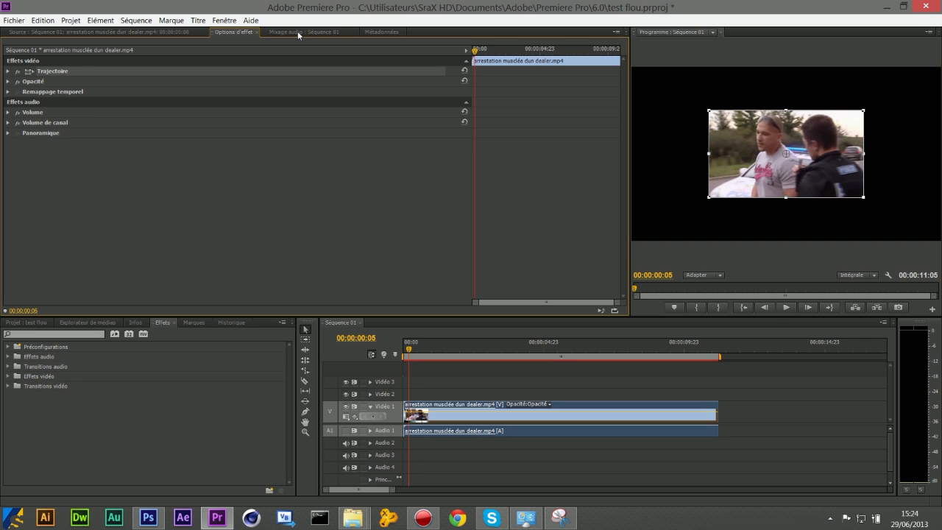
drag(709, 110, 620, 67)
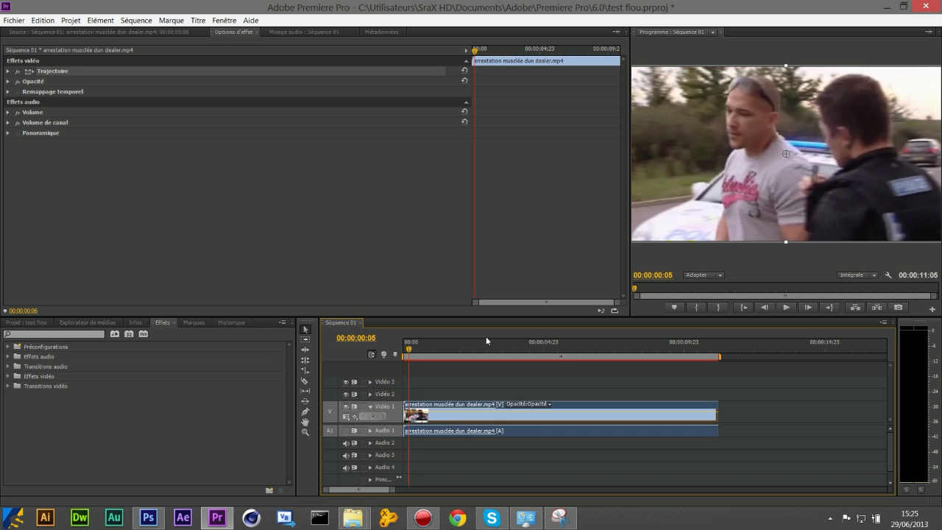
Duplicate the enlarged clip and place the copy on Vidéo 2, aligned with the original at the sequence start.
click(410, 350)
drag(411, 349, 725, 361)
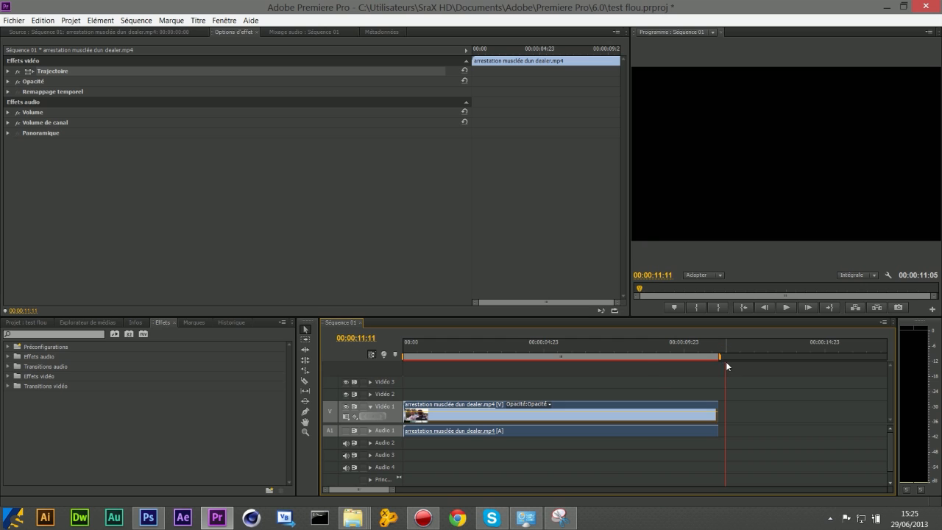
key(ctrl+v)
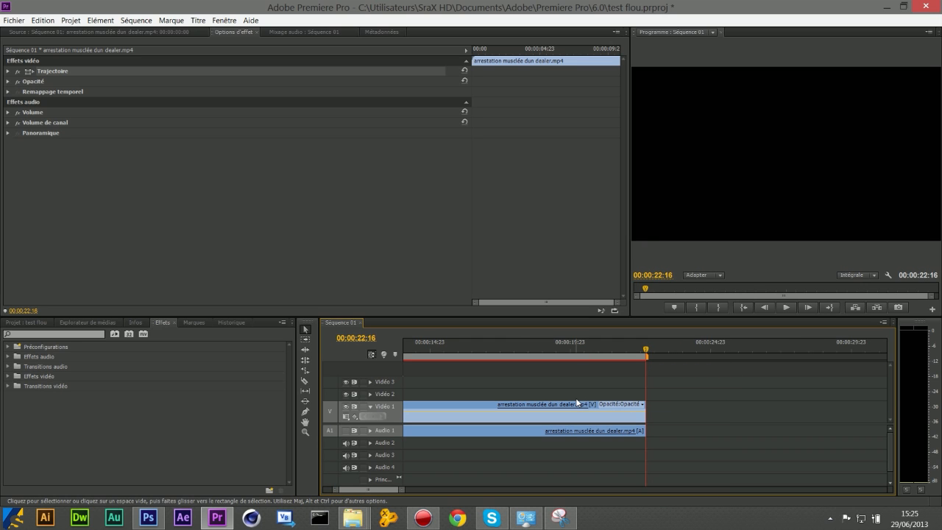
drag(348, 489, 337, 489)
click(760, 406)
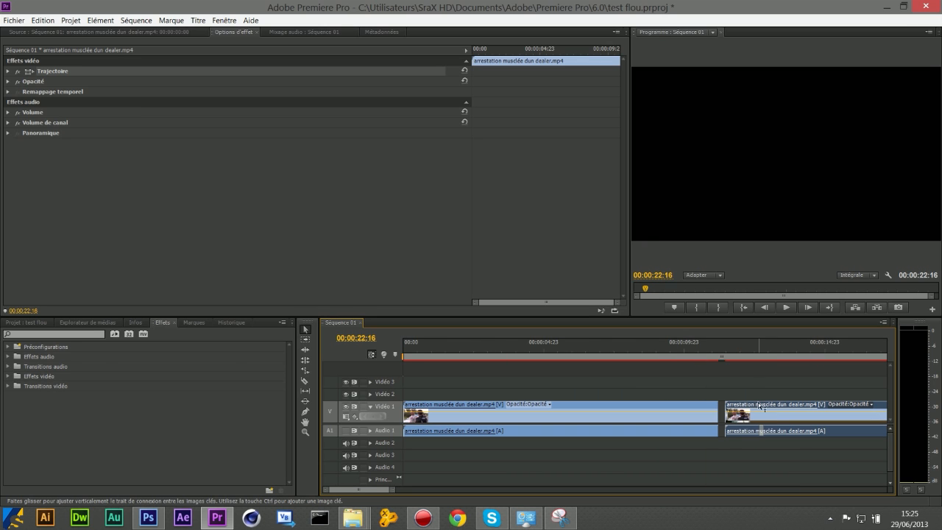
drag(758, 406, 330, 398)
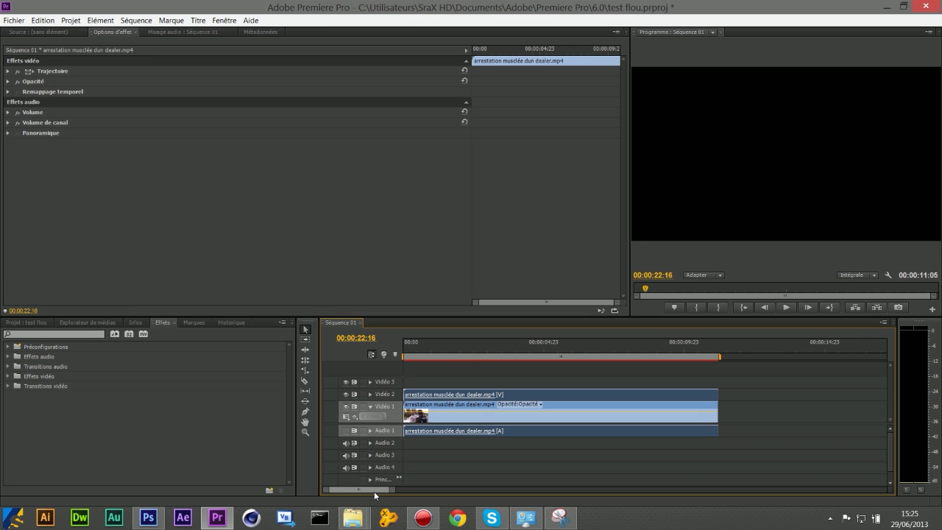
At 00:00:00:14, apply the Cache de transparence à huit points effect to the clip on Vidéo 2.
drag(389, 490, 372, 492)
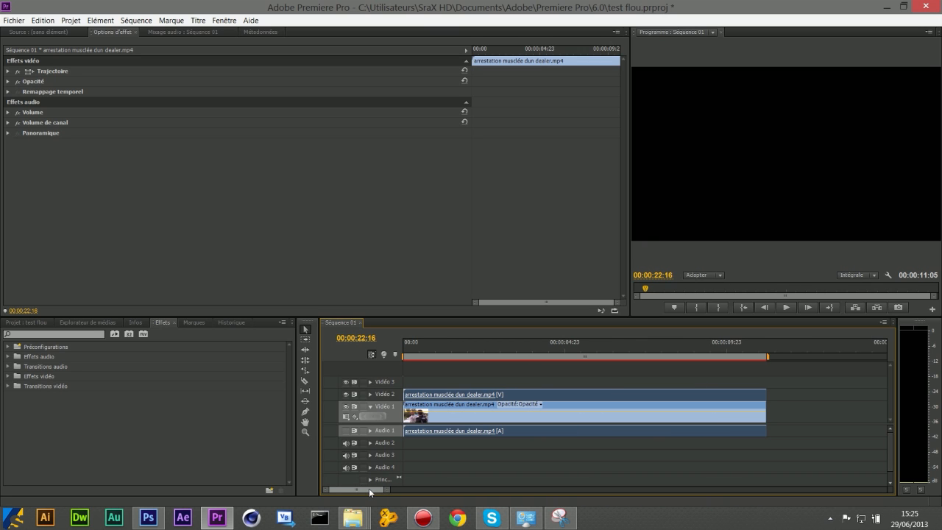
click(451, 398)
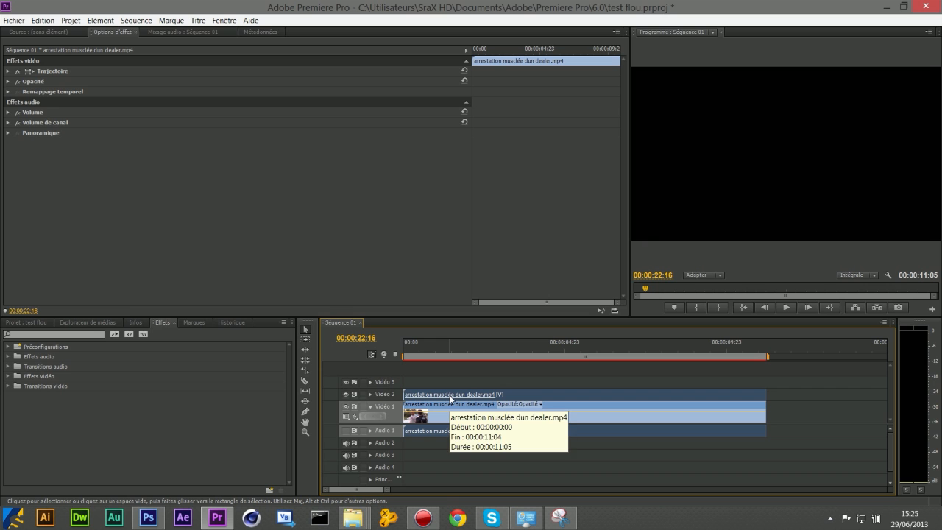
drag(410, 343, 422, 343)
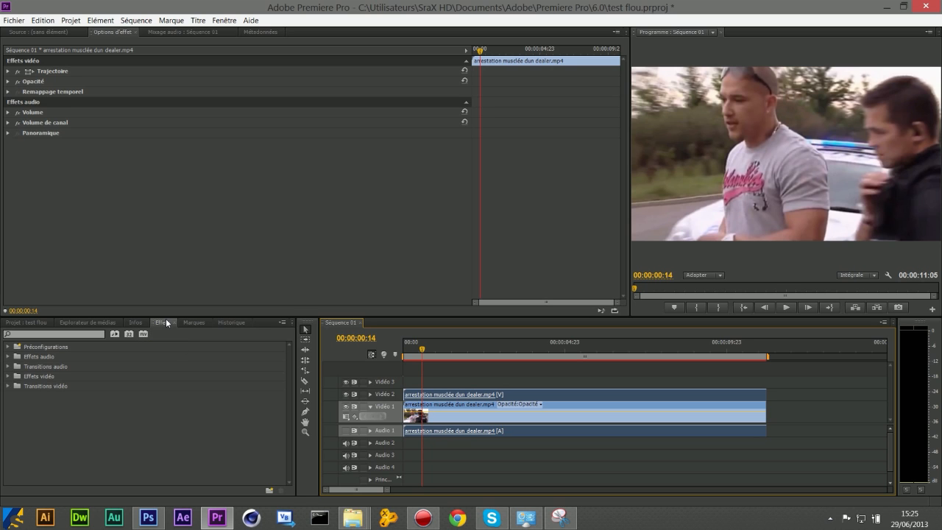
click(8, 377)
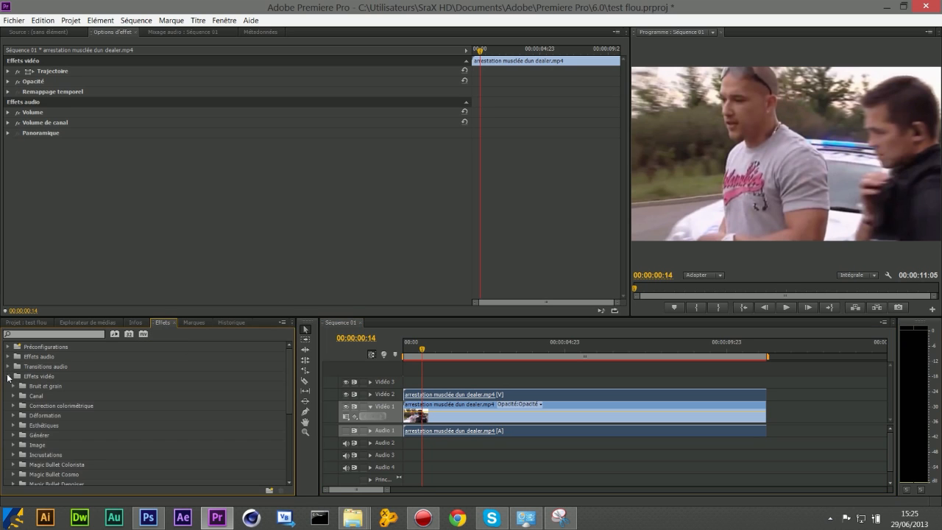
click(13, 435)
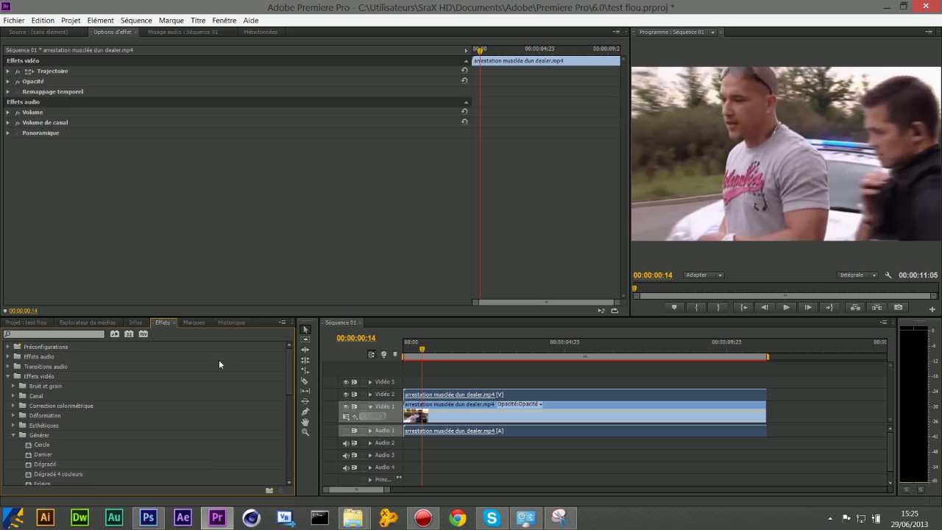
scroll(286, 370, down, 2)
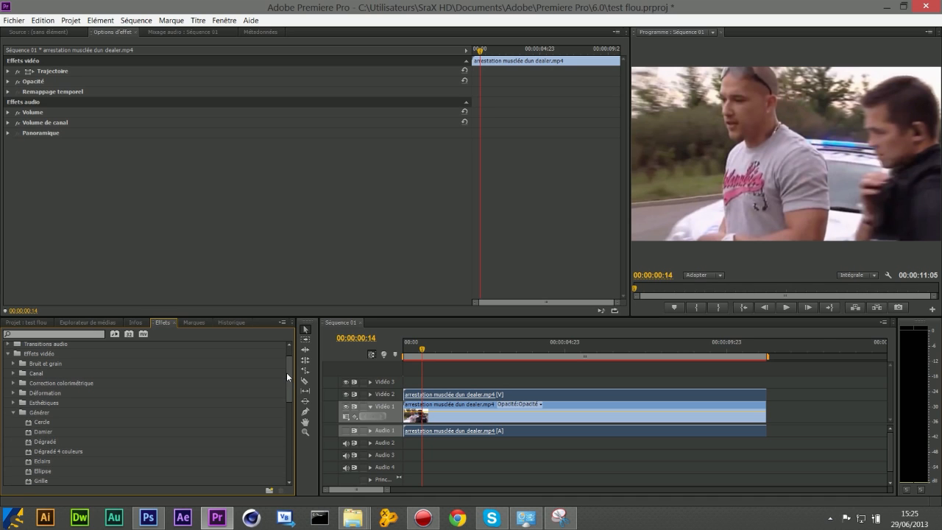
click(13, 413)
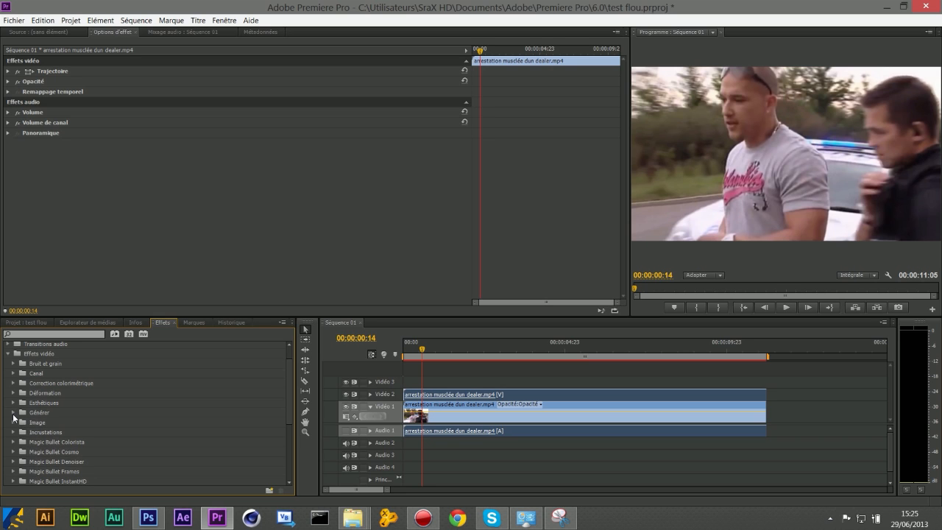
click(14, 432)
click(76, 440)
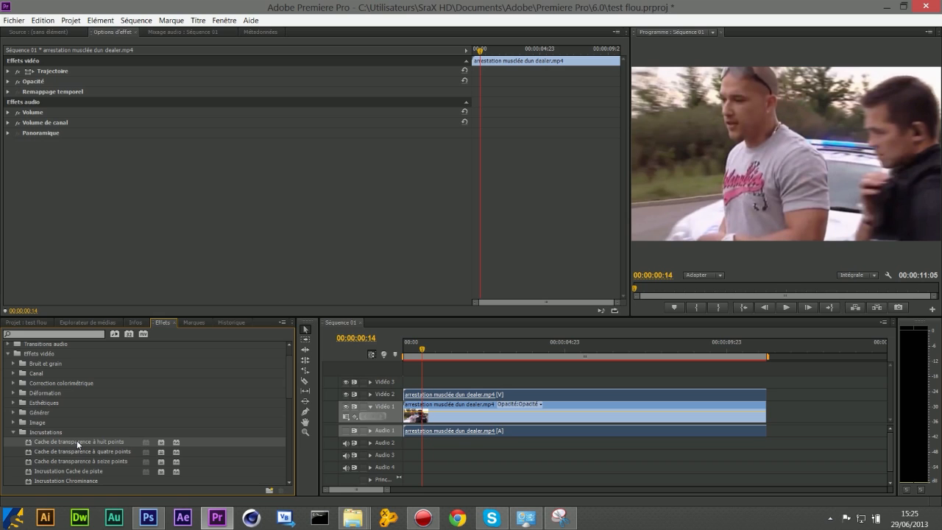
drag(76, 440, 437, 393)
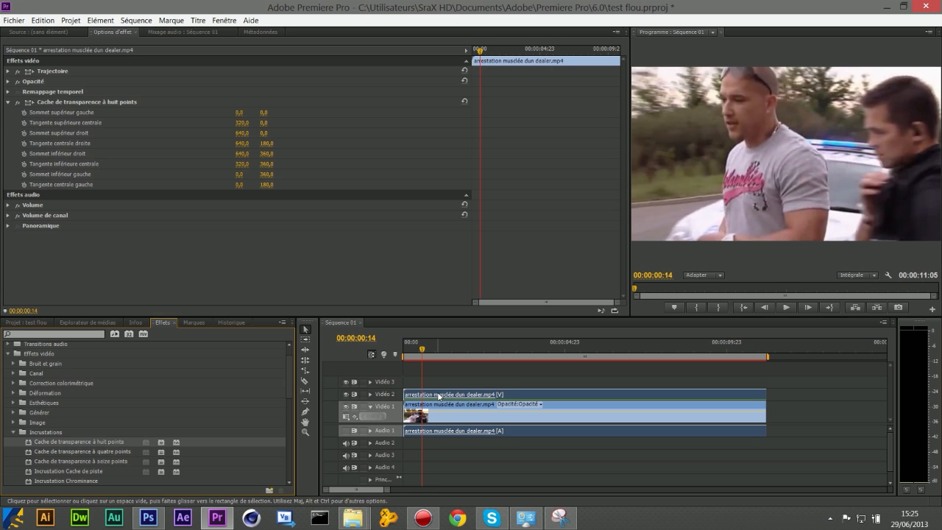
Enlarge the program monitor and pull the eight-point mask's left centre, upper corners and right centre inward around the head of the man in grey.
click(23, 105)
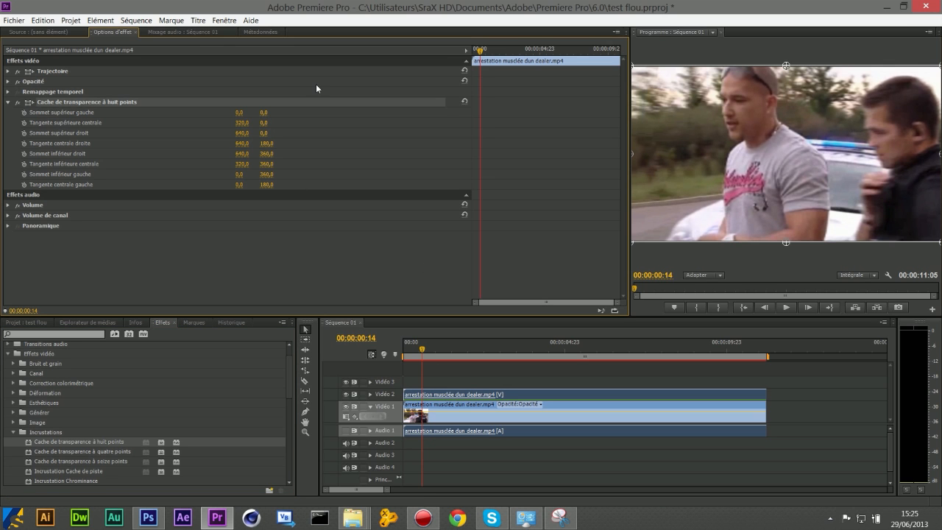
drag(627, 133, 493, 116)
drag(510, 153, 537, 150)
drag(513, 41, 596, 80)
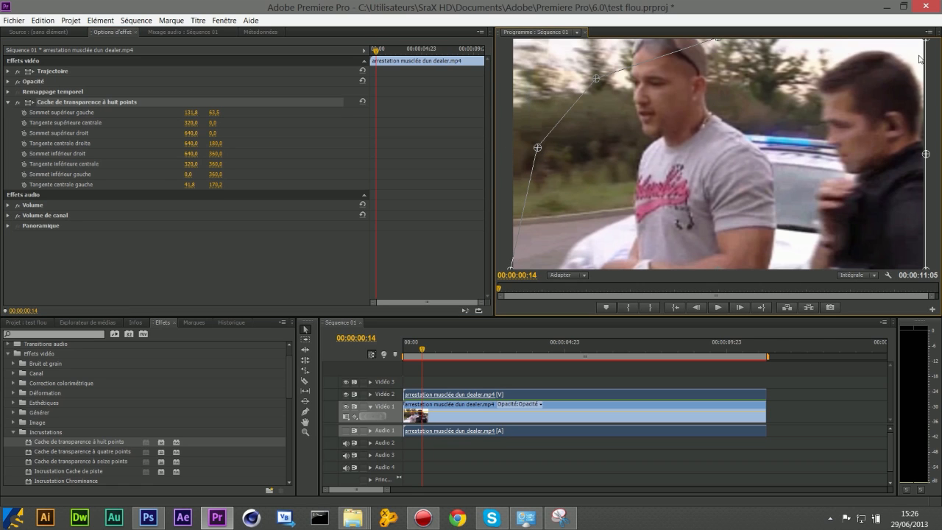
drag(925, 38, 787, 64)
drag(925, 154, 789, 106)
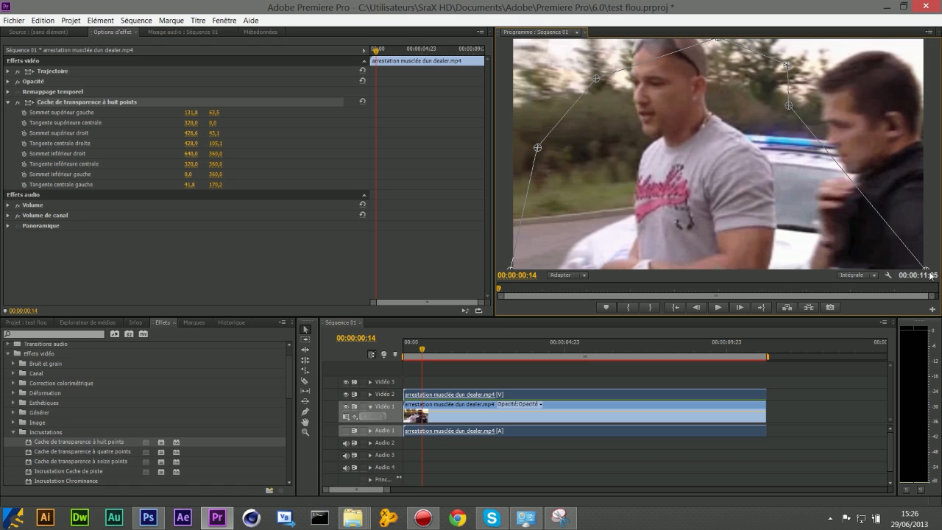
Pull the mask's two lower corners inward and raise its lower centre point to the chest of the man in grey.
drag(926, 270, 818, 181)
drag(509, 269, 568, 193)
click(577, 181)
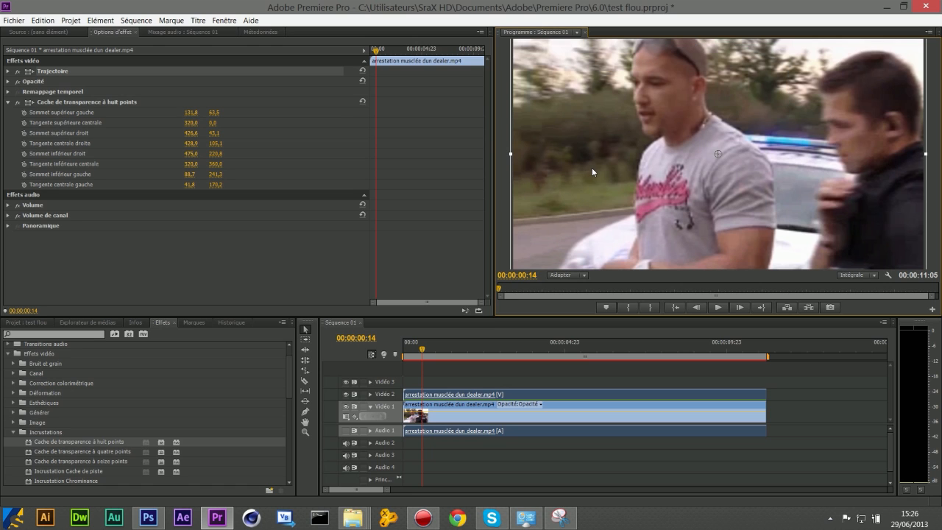
click(34, 103)
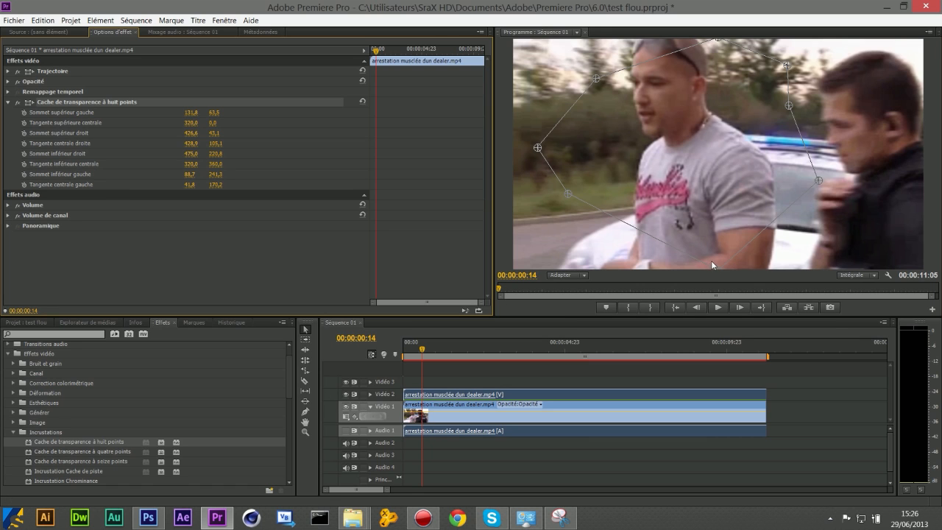
drag(717, 265, 698, 161)
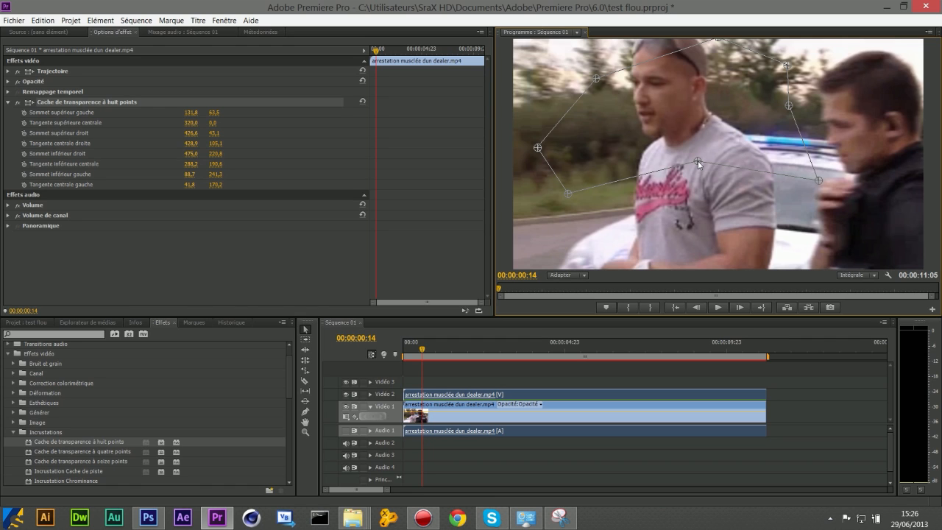
Return to 00:00:00:00 and enable keyframing for all eight points of the Cache de transparence à huit points effect.
key(super+c)
drag(422, 351, 384, 354)
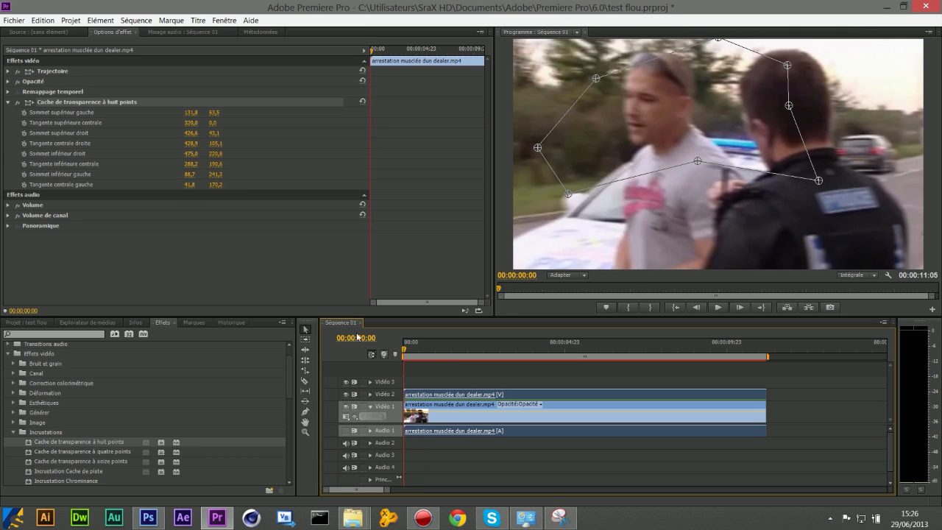
click(24, 112)
click(25, 123)
click(25, 133)
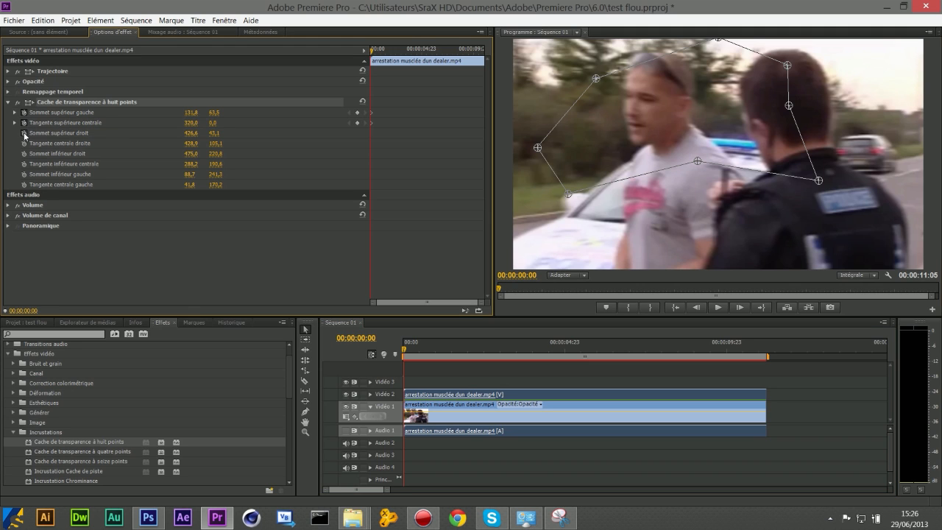
click(24, 163)
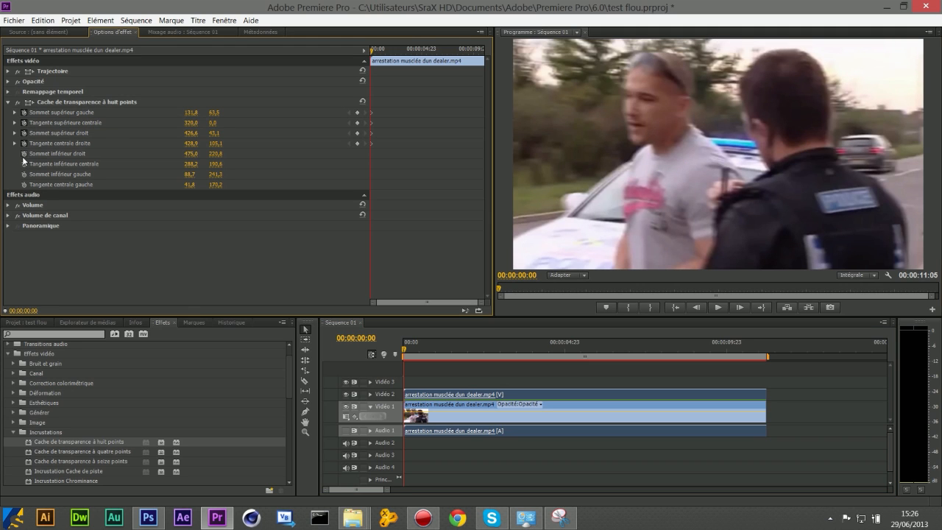
click(24, 153)
click(25, 174)
click(24, 184)
Set the program monitor zoom to 50 % and fit the mask's upper and right centre points around the head of the man in grey.
click(562, 276)
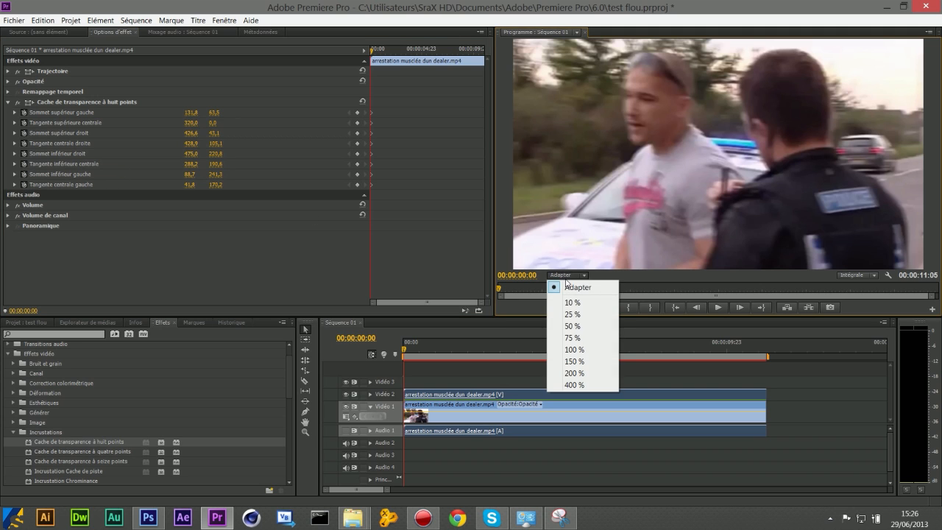
click(572, 326)
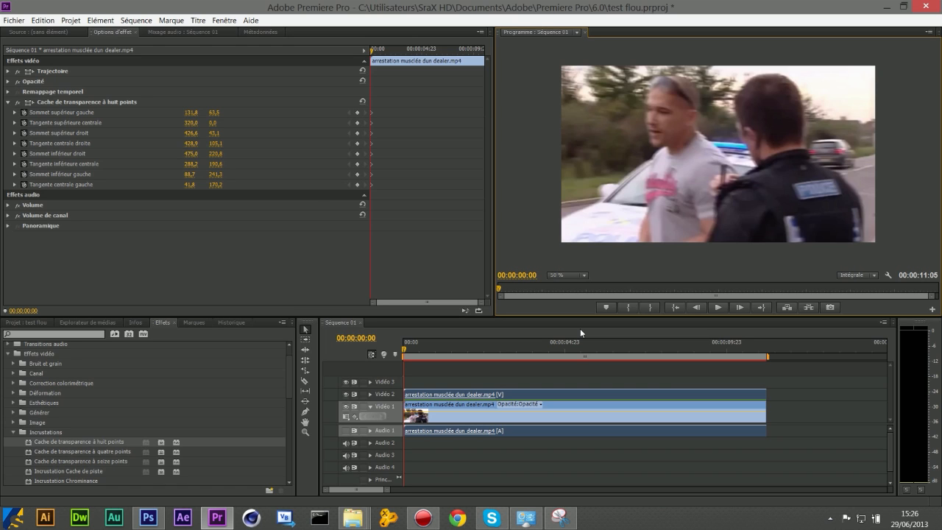
click(30, 103)
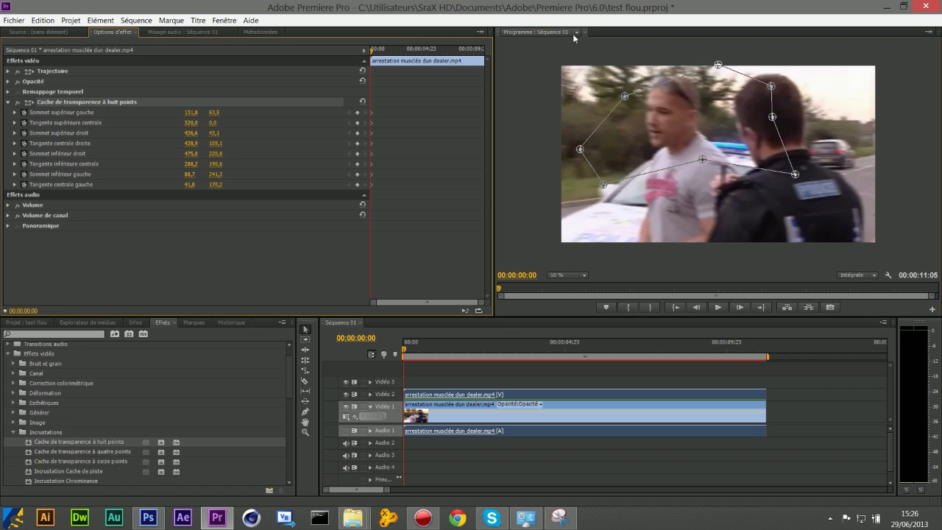
drag(623, 95, 651, 73)
drag(718, 65, 702, 73)
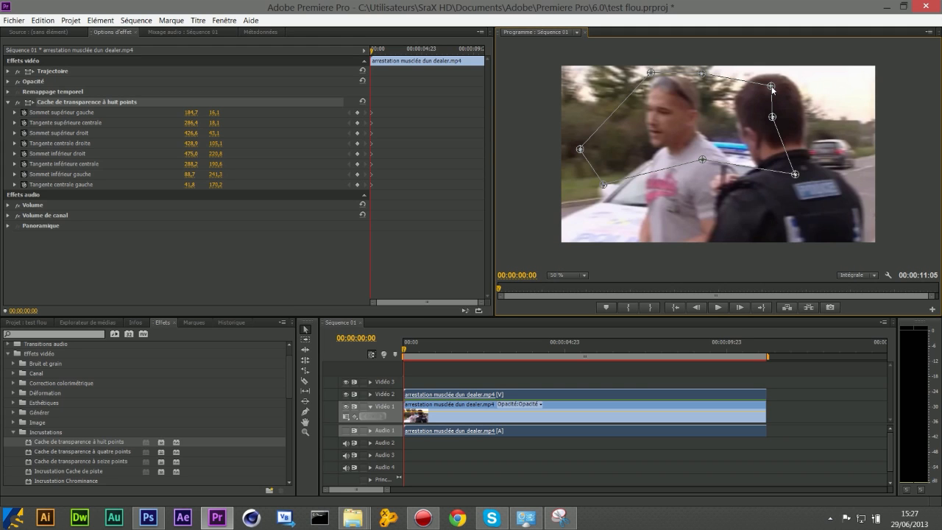
drag(771, 86, 719, 101)
drag(772, 117, 711, 135)
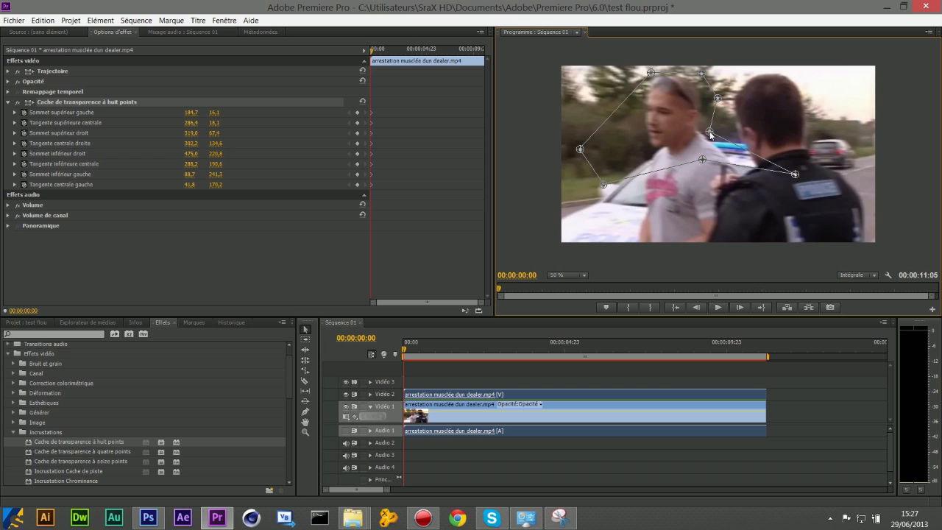
Bring the mask's lower and left points in close under the chin and beside the face, and refine the upper left corner.
drag(796, 175, 676, 156)
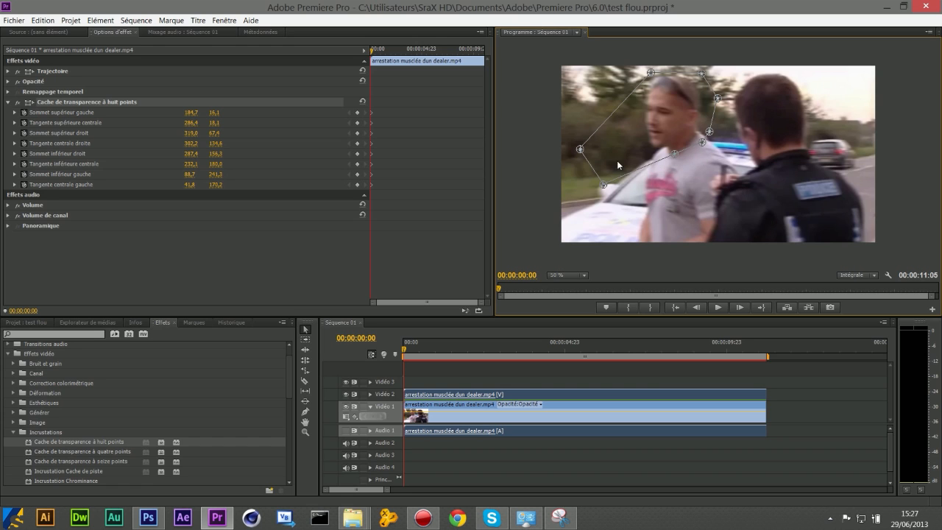
drag(604, 185, 638, 152)
drag(580, 149, 623, 129)
drag(646, 73, 633, 74)
drag(634, 74, 647, 71)
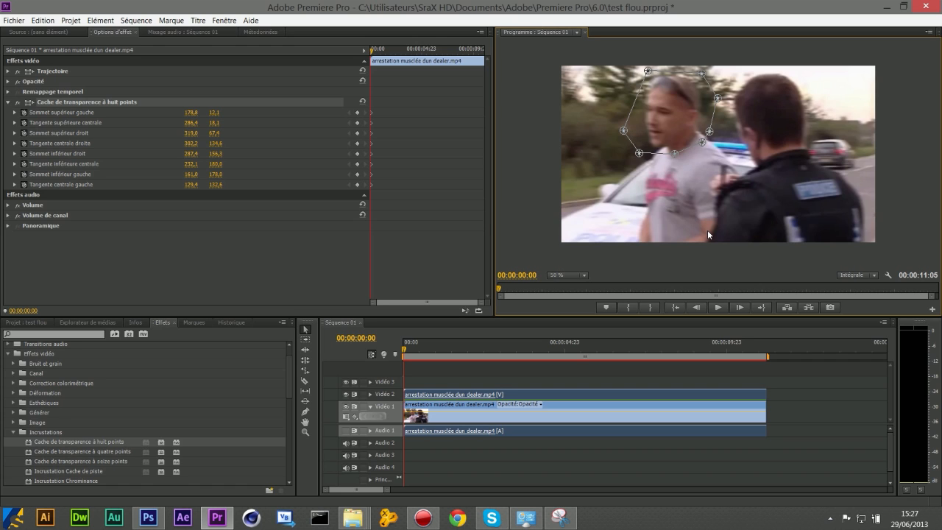
Advance frame by frame from the sequence start and shift mask points to follow the moving head of the man in grey.
click(746, 308)
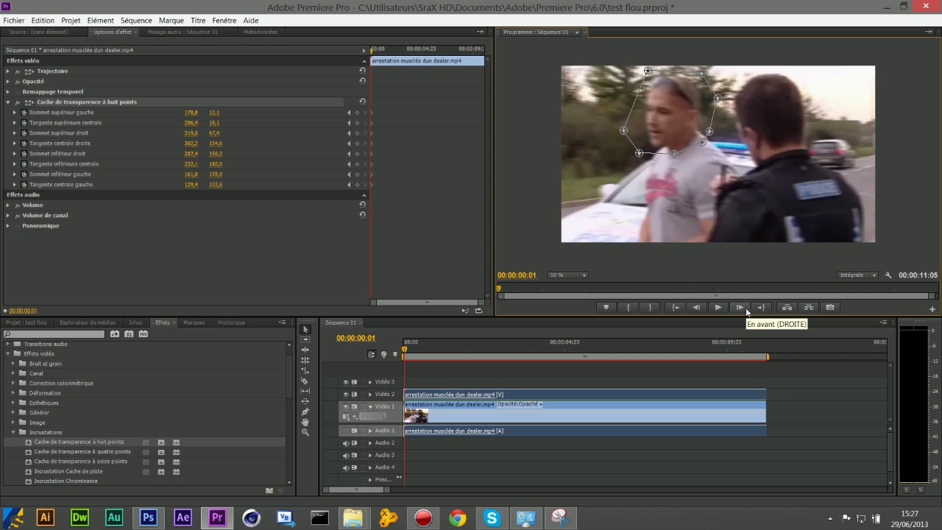
click(740, 308)
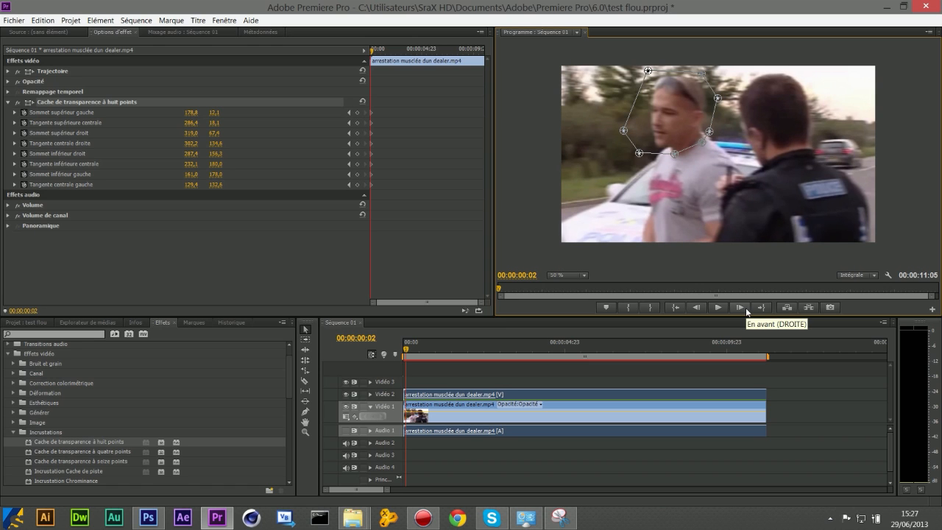
click(739, 307)
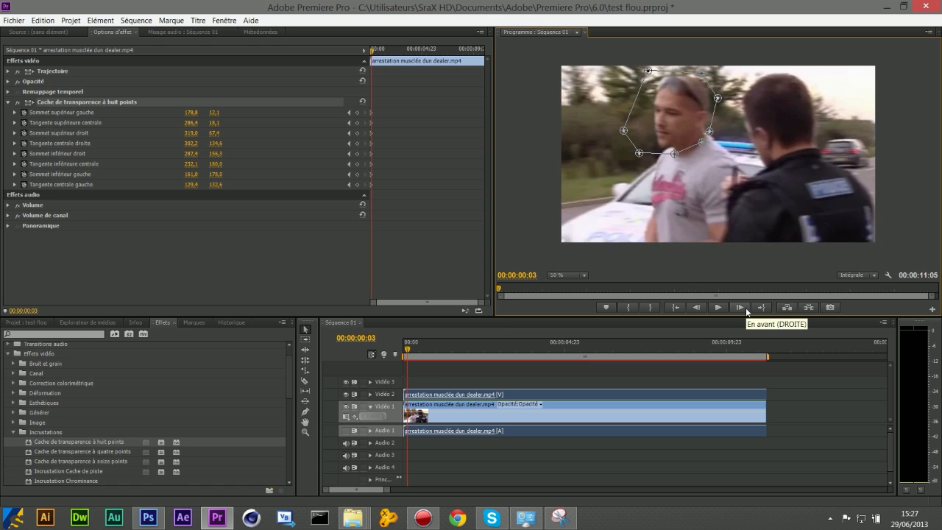
click(745, 307)
click(745, 307)
click(745, 308)
click(745, 307)
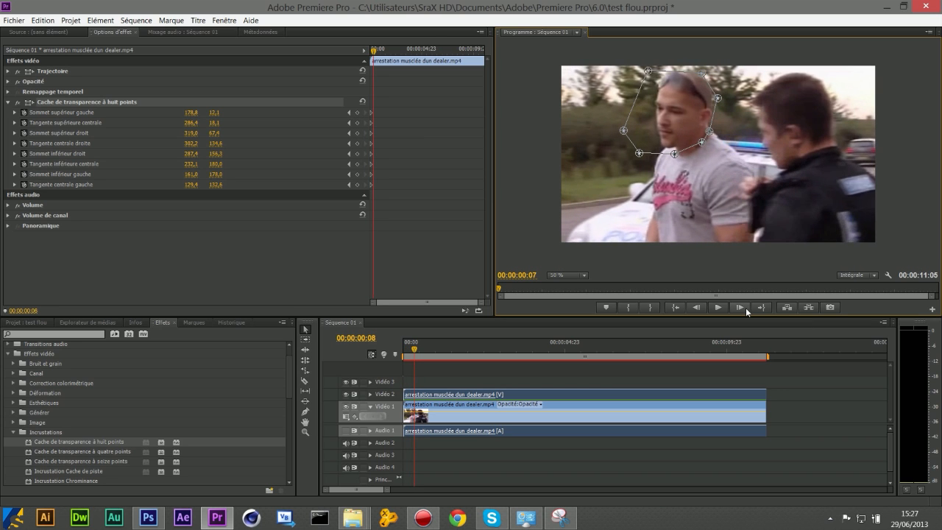
click(746, 307)
click(745, 308)
drag(650, 71, 703, 69)
drag(641, 153, 632, 125)
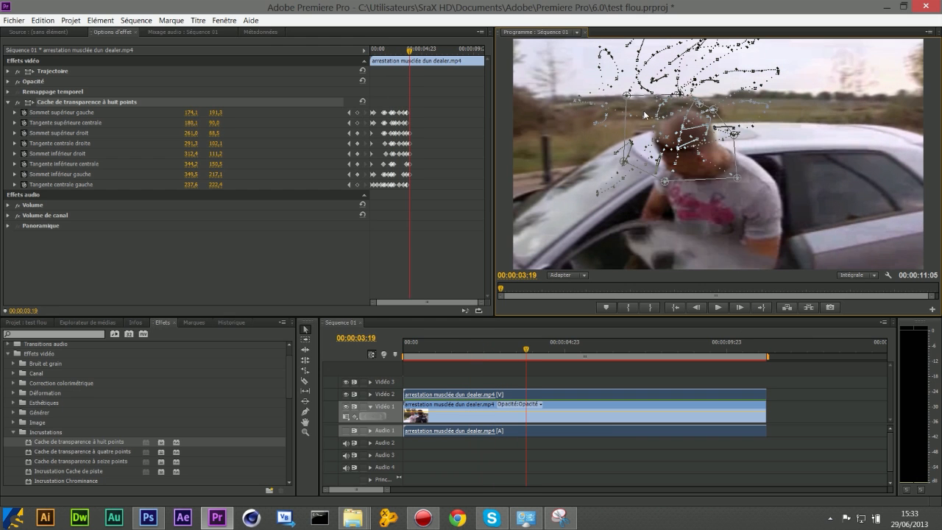
Advance frame by frame from 00:00:03:19 and, at 00:00:09:19, move the mask over the head reappearing at the car door.
key(Right)
key(Right)
key(Right)
key(Right)
key(Right)
key(Right)
key(Right)
key(Right)
key(Right)
key(Right)
key(Right)
key(Right)
key(Right)
key(Right)
key(Right)
key(Right)
key(Right)
key(Right)
key(Right)
key(Right)
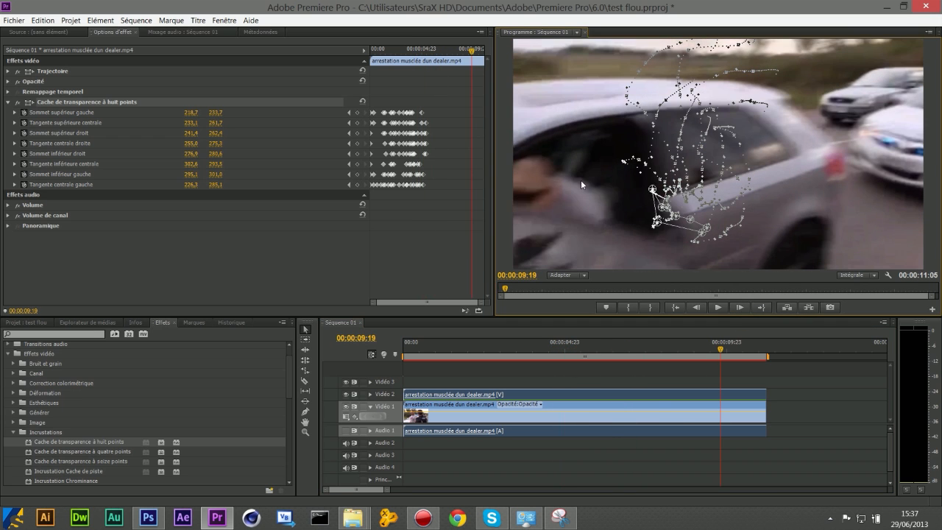
drag(580, 180, 542, 193)
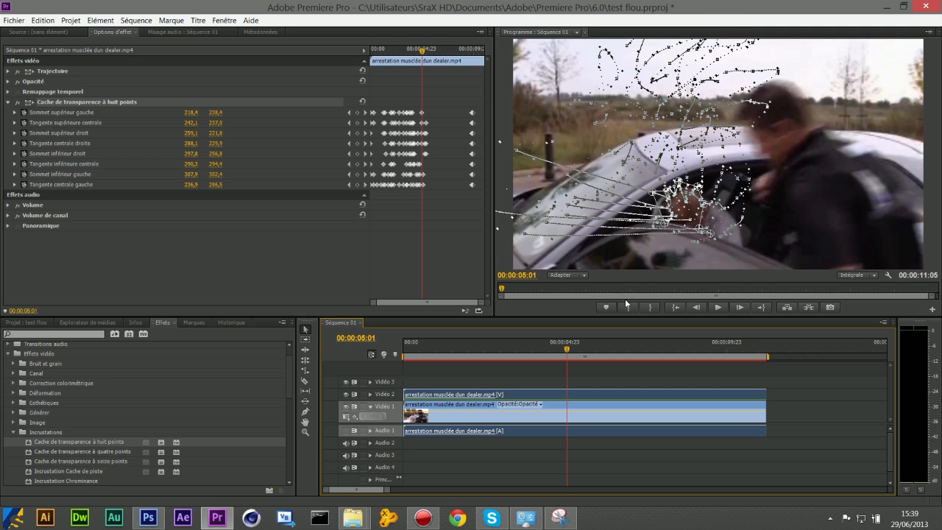
Trim the ends of the clips on Vidéo 1, Vidéo 2 and Audio 1 to 00:00:09:22, and go back to 00:00:05:09.
click(569, 350)
drag(568, 351, 723, 347)
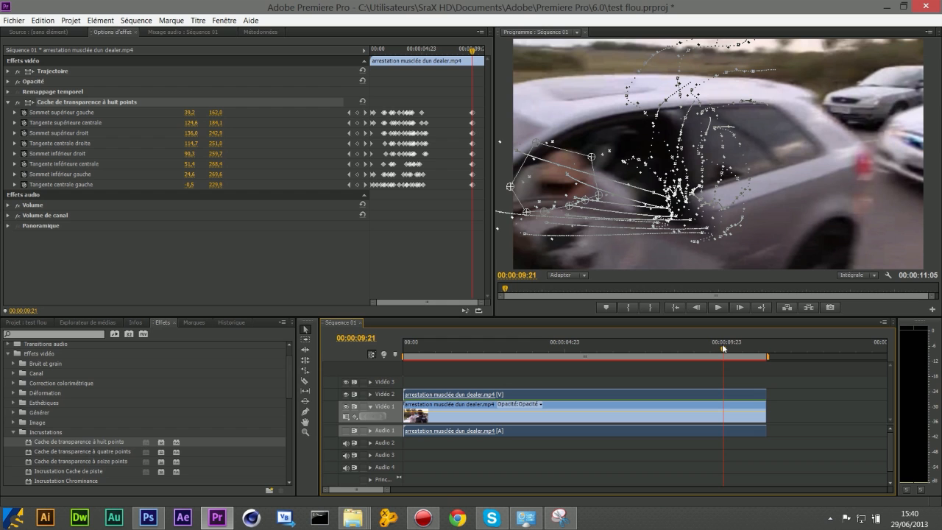
mouse_move(723, 348)
mouse_down()
mouse_move(735, 353)
mouse_move(712, 349)
mouse_move(725, 349)
mouse_up()
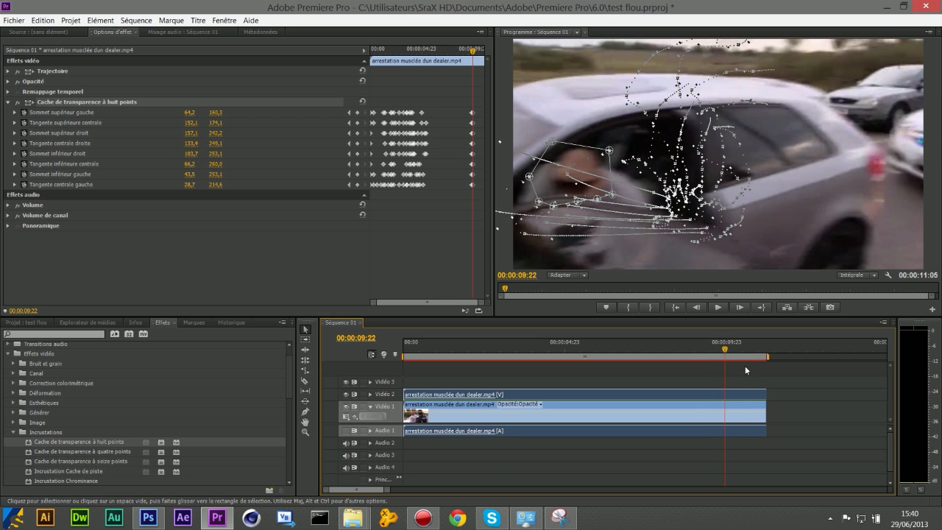
drag(758, 396, 720, 408)
click(722, 354)
drag(722, 354, 576, 346)
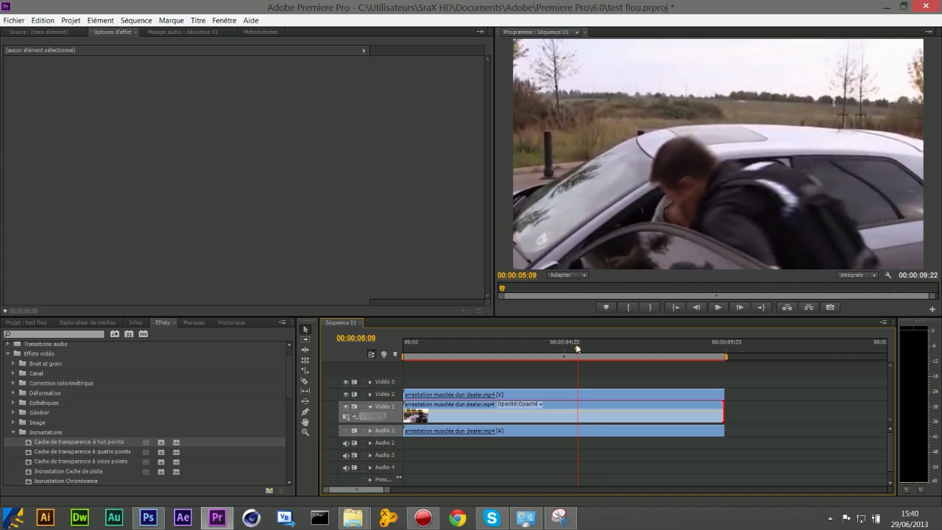
Apply the Flou gaussien effect from the Netteté category to the masked clip copy on Vidéo 2.
click(13, 432)
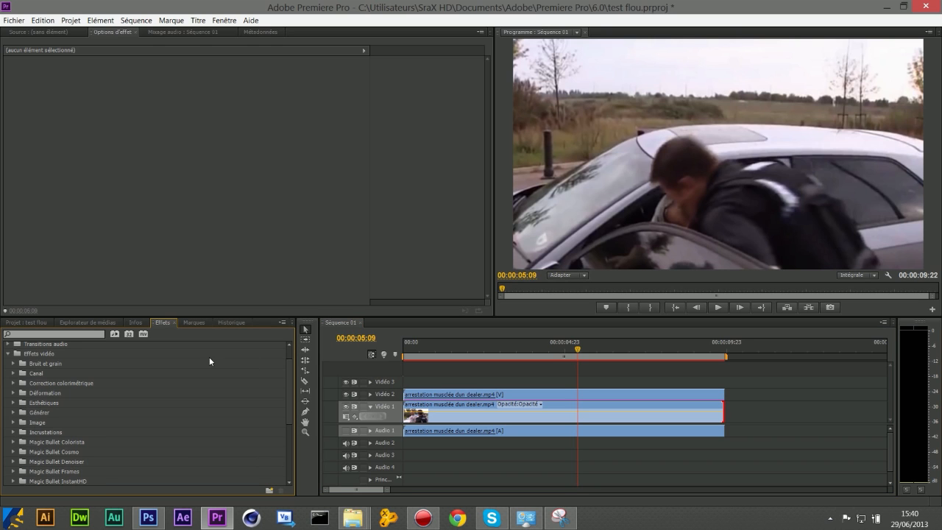
drag(285, 379, 289, 432)
click(13, 454)
click(60, 472)
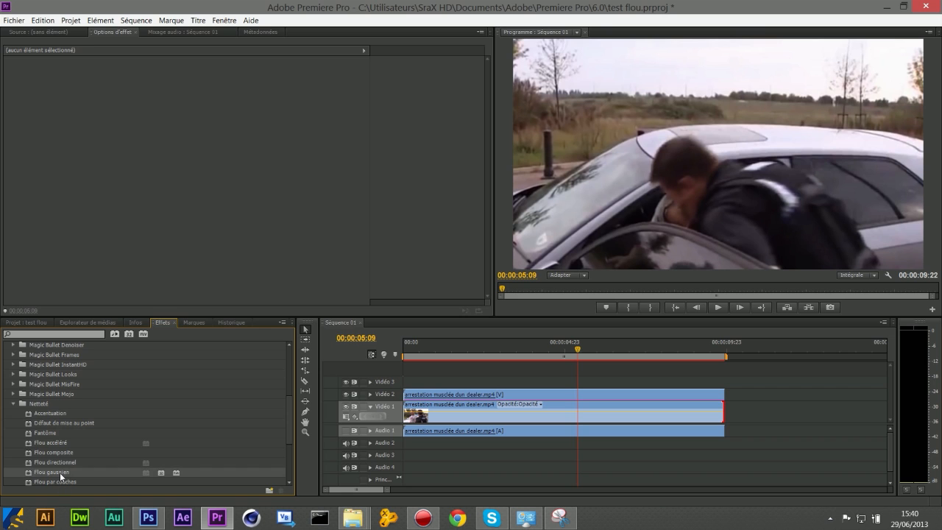
drag(60, 472, 480, 401)
Set the Gaussian blur's Flou amount to 27 at 00:00:03:21 and scrub through the sequence to check the masked area.
drag(548, 342, 528, 343)
drag(186, 206, 903, 206)
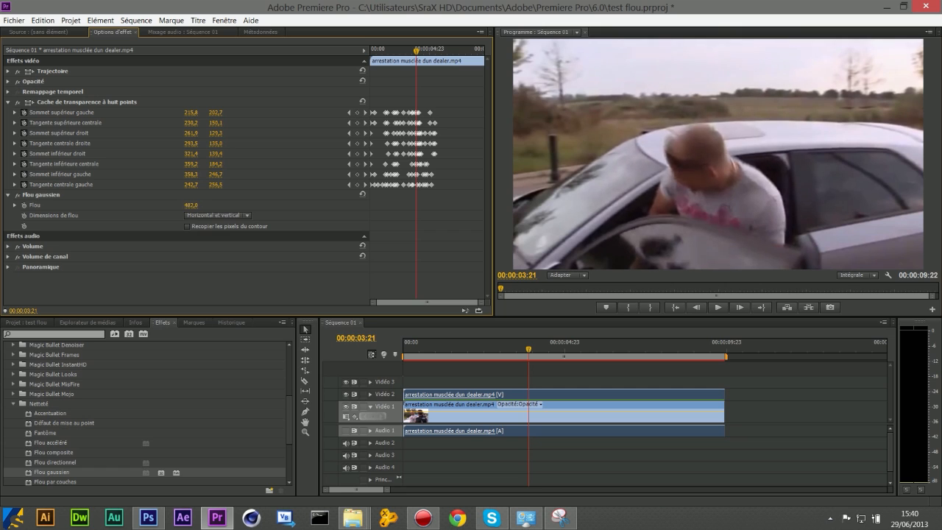
drag(515, 206, 186, 206)
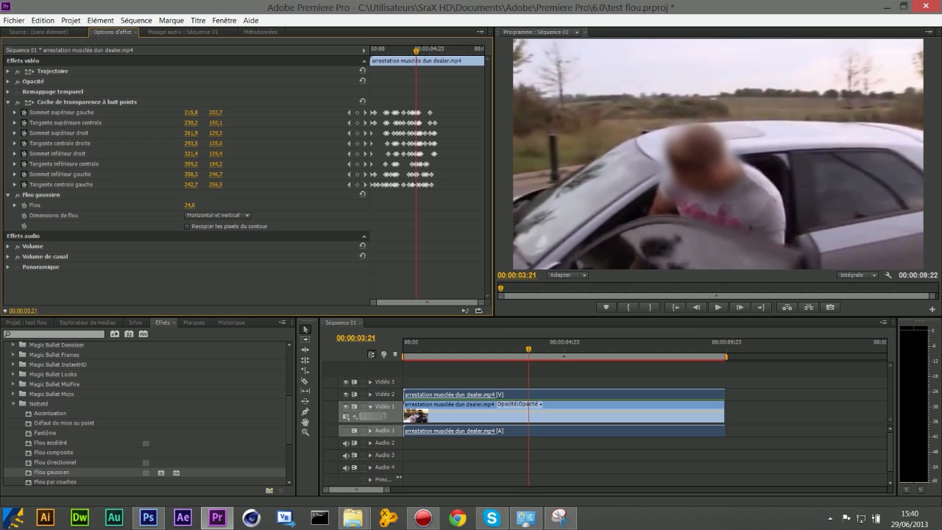
drag(528, 339, 671, 321)
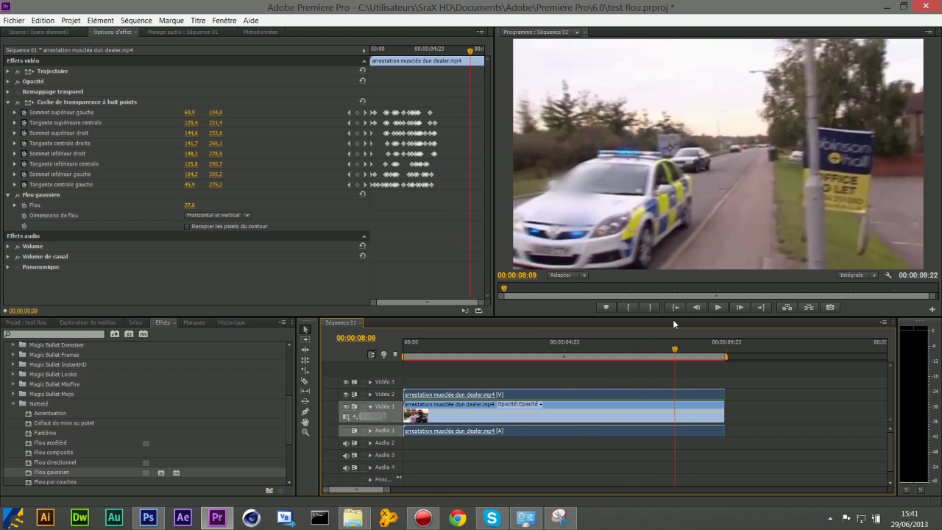
Keyframe Flou at 27 at 00:00:05:13 and at 0 one frame further, at 00:00:05:14.
drag(669, 341, 584, 354)
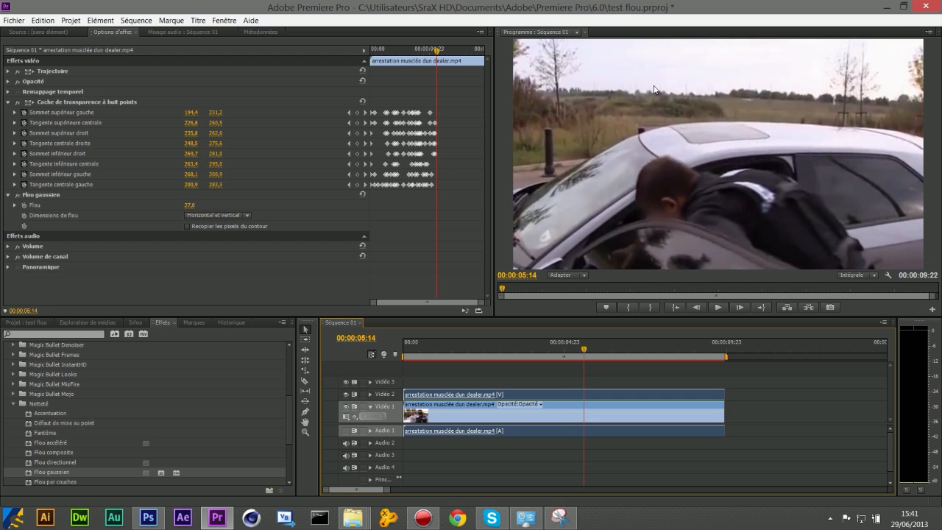
click(696, 307)
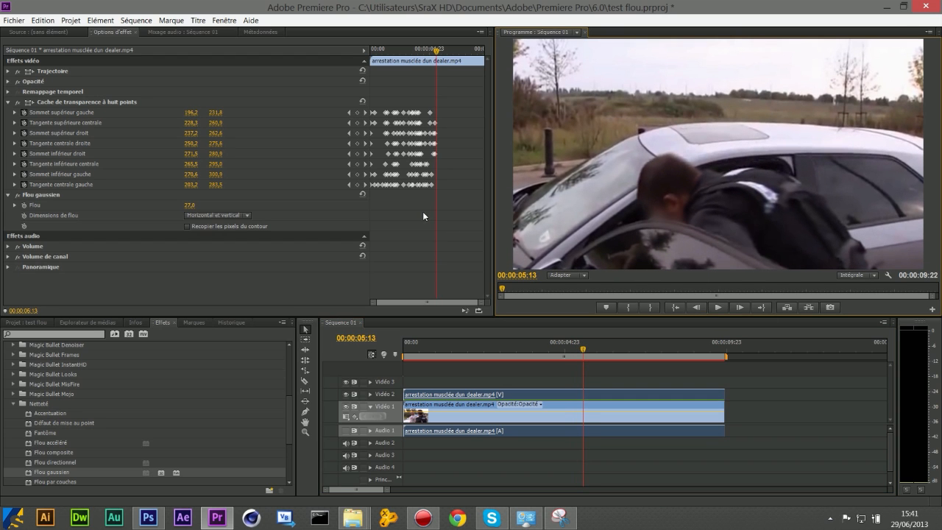
click(25, 206)
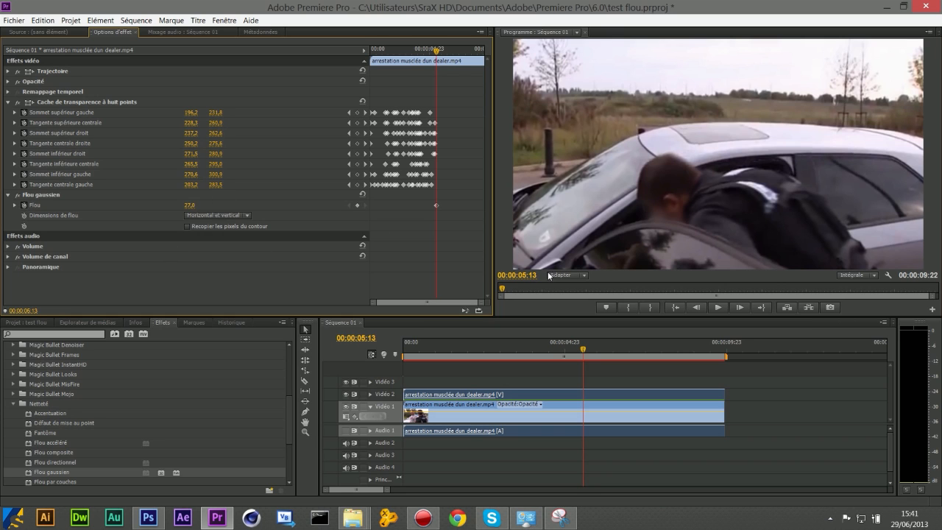
click(741, 308)
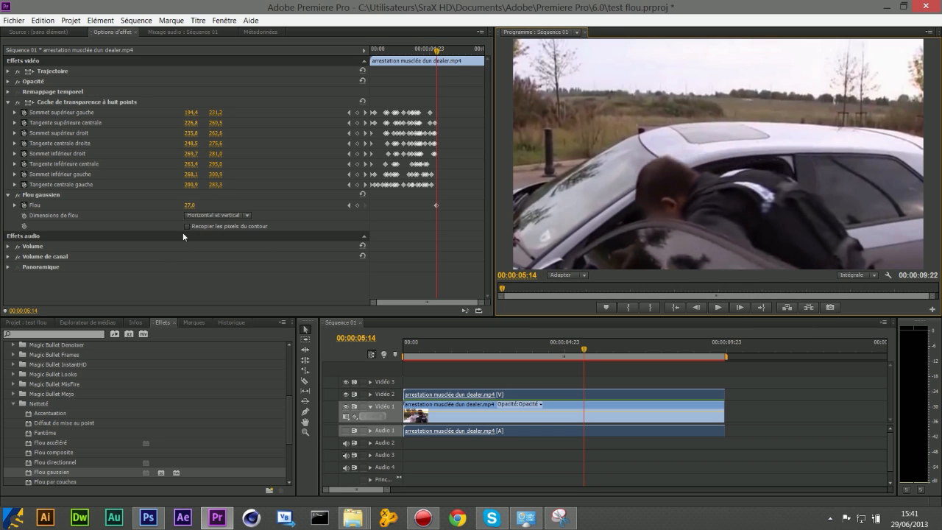
click(190, 206)
text(0)
key(Return)
Hold Flou at 0 with a keyframe at 00:00:09:18 and set it to 27 at 00:00:09:19.
drag(585, 352, 692, 343)
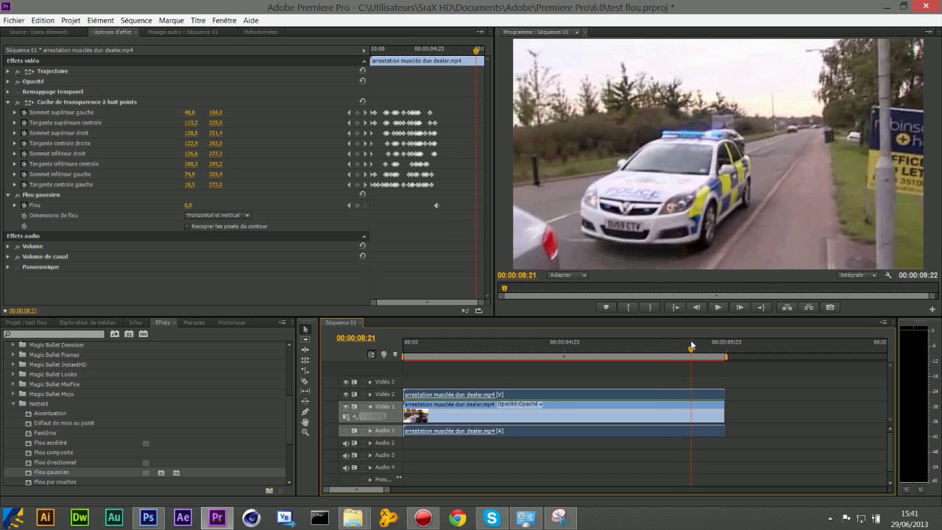
click(741, 310)
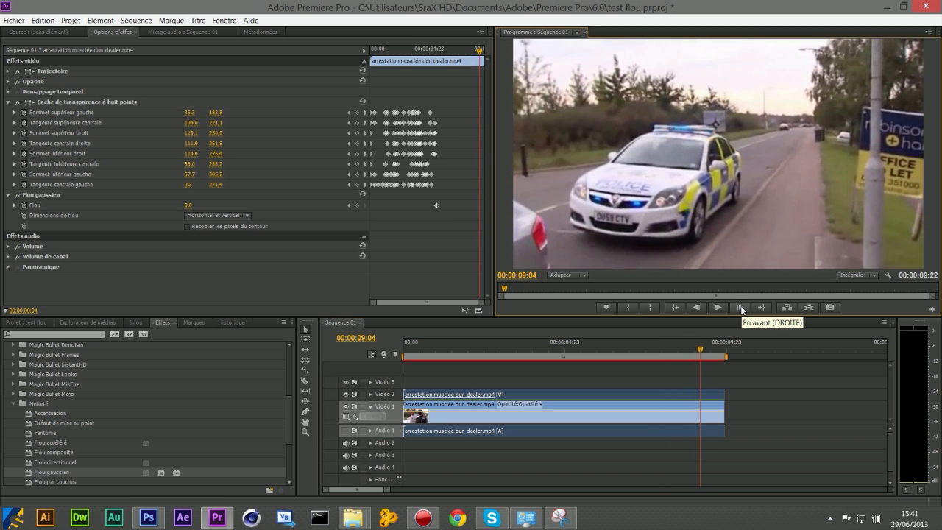
click(741, 310)
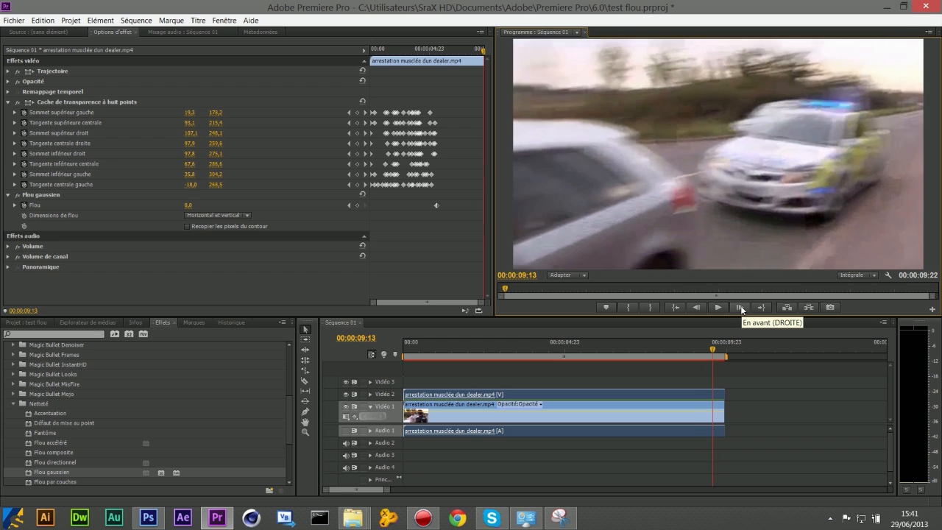
click(741, 310)
click(741, 309)
click(741, 310)
click(741, 310)
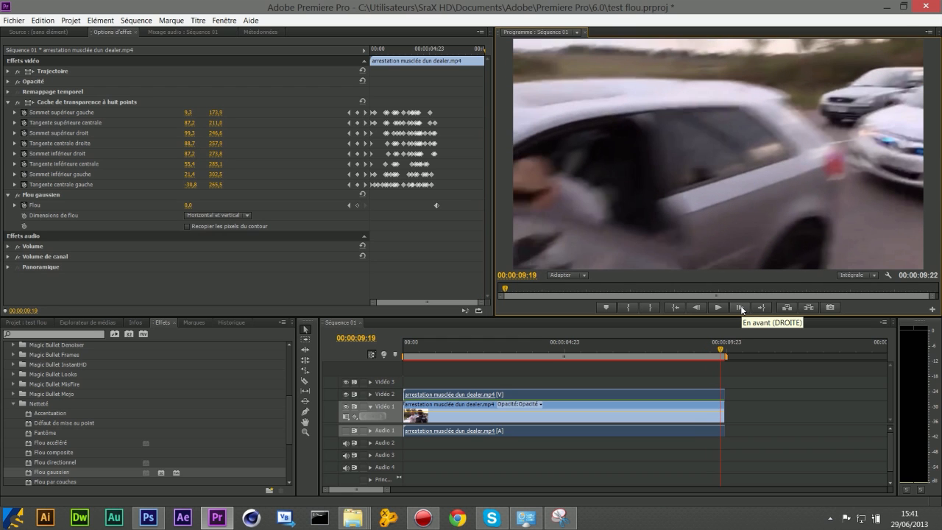
click(697, 309)
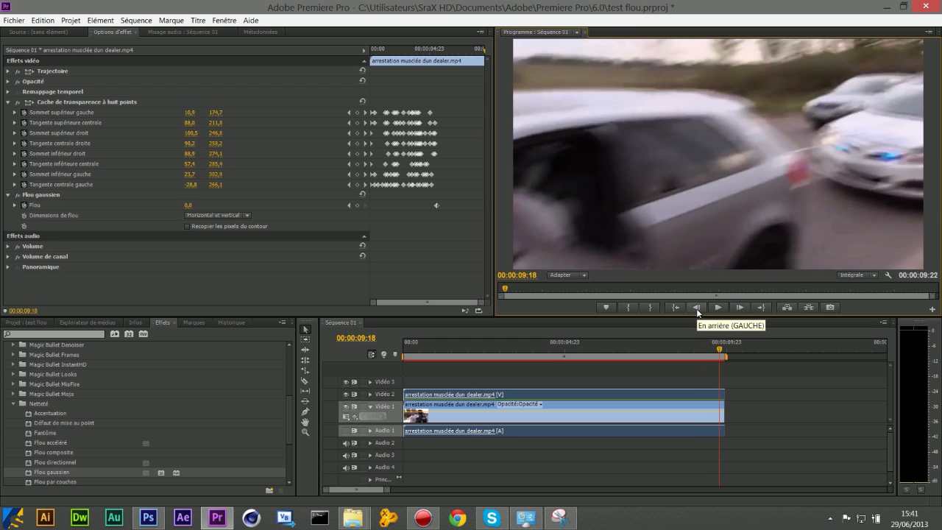
click(357, 206)
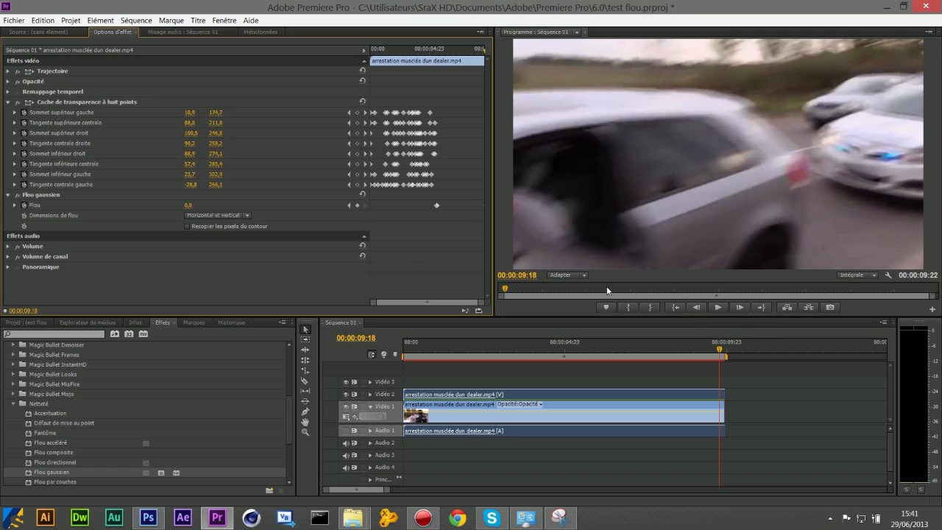
click(741, 307)
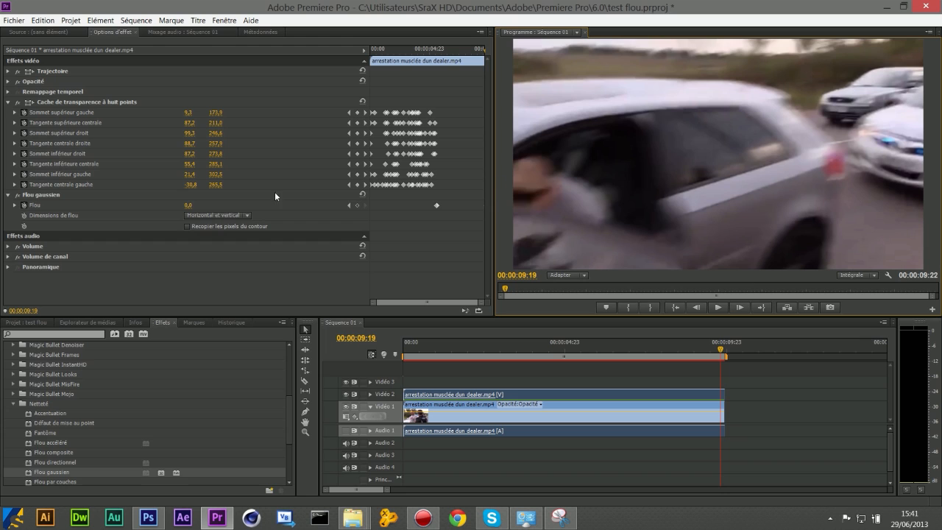
click(188, 206)
text(27)
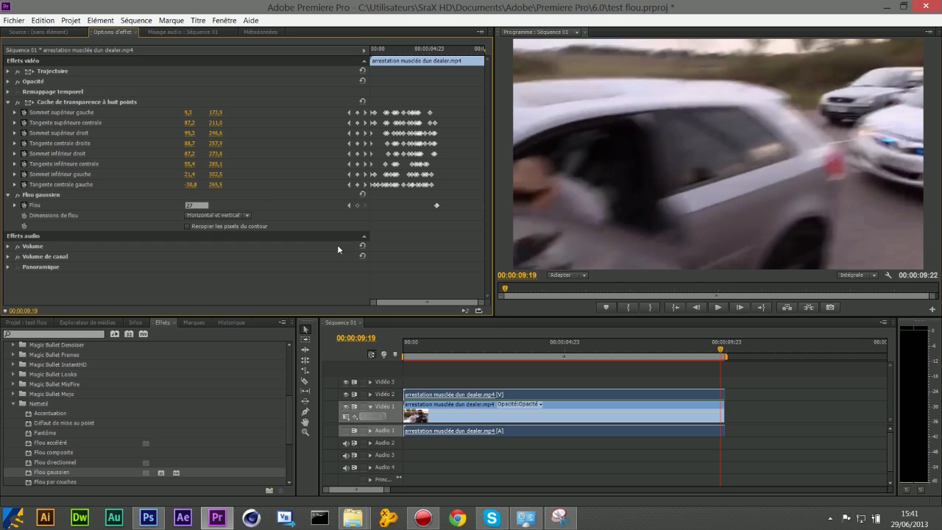
Delete the Flou gaussien effect from the masked clip.
drag(546, 342, 615, 372)
click(53, 198)
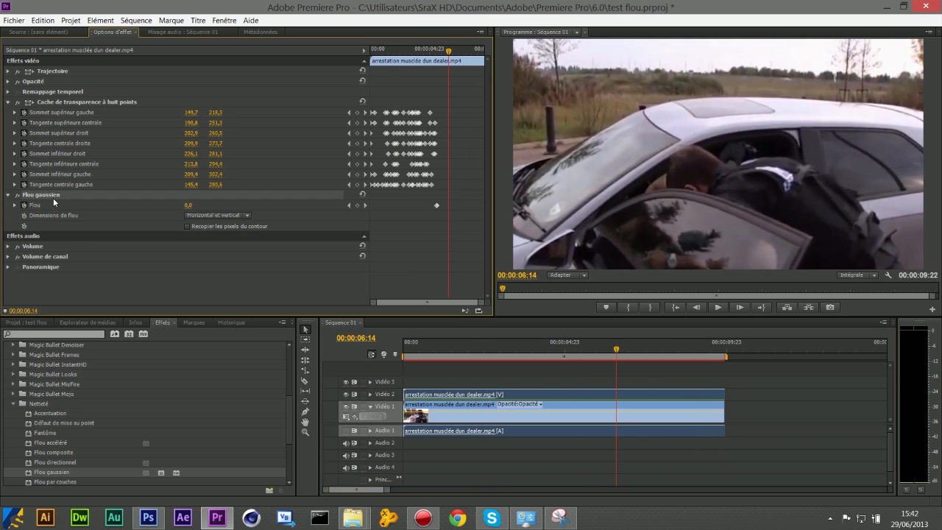
key(Delete)
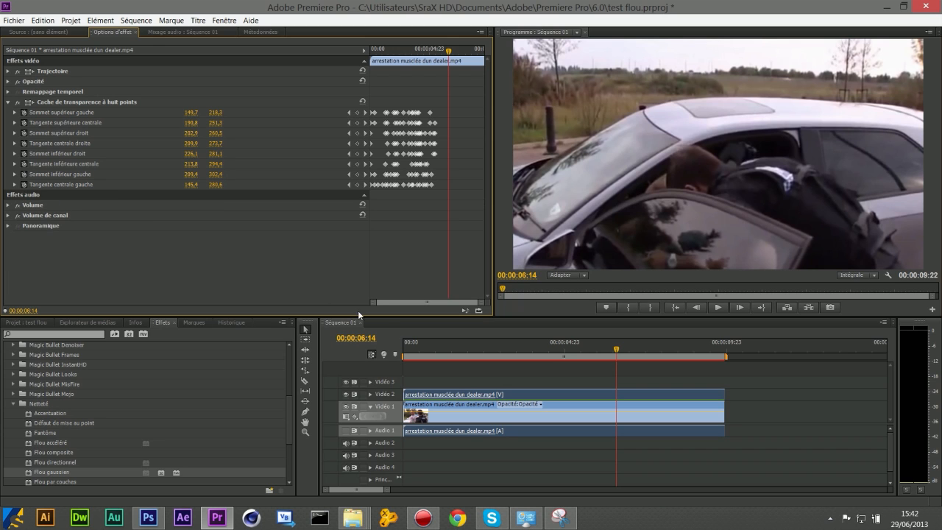
Go to 00:00:00:23 and apply the Mosaïque effect from the Esthétiques category to the masked clip on Vidéo 2.
click(435, 353)
click(13, 404)
drag(287, 424, 286, 376)
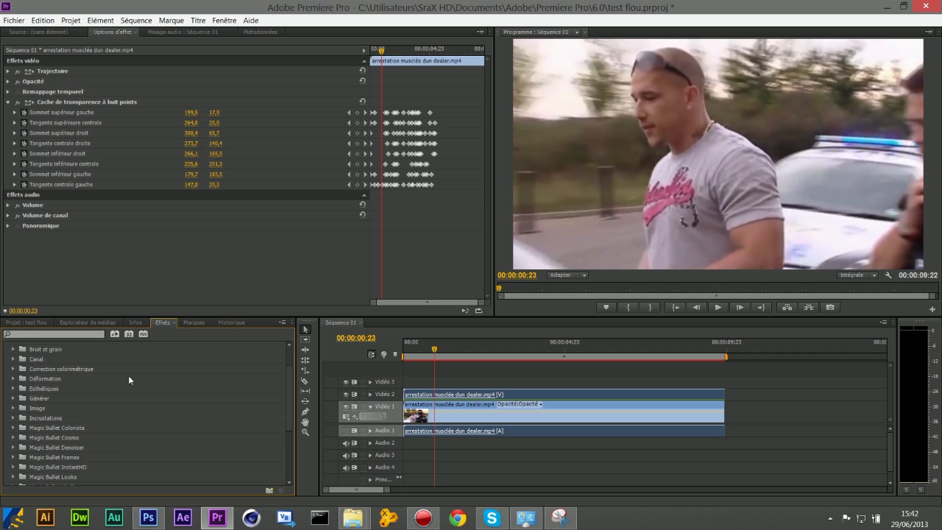
click(13, 379)
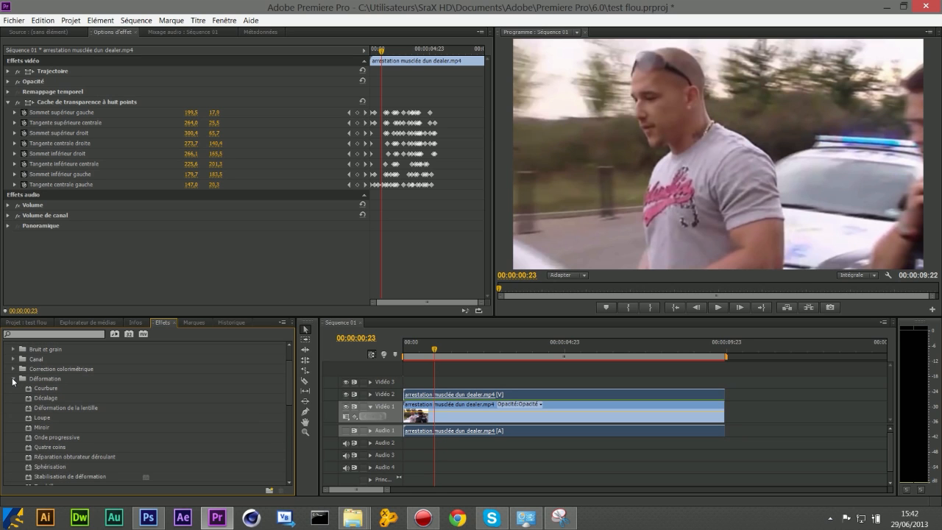
click(12, 379)
click(11, 388)
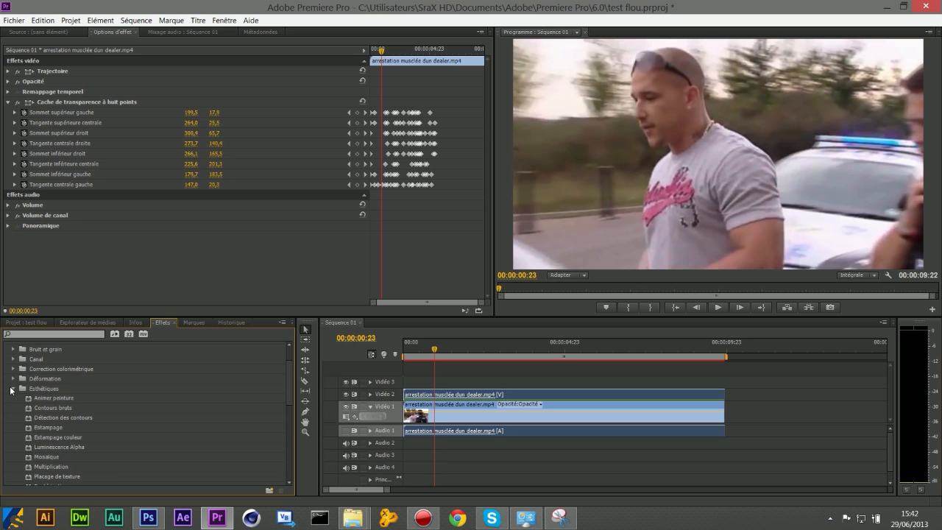
drag(48, 456, 433, 396)
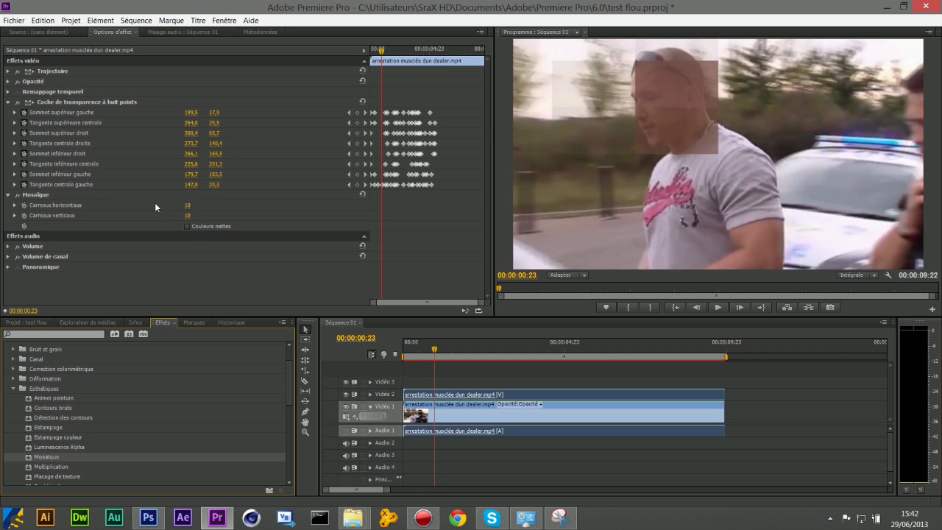
Adjust the mosaic over the face to 70 Carreaux horizontaux and 59 Carreaux verticaux.
drag(189, 206, 231, 216)
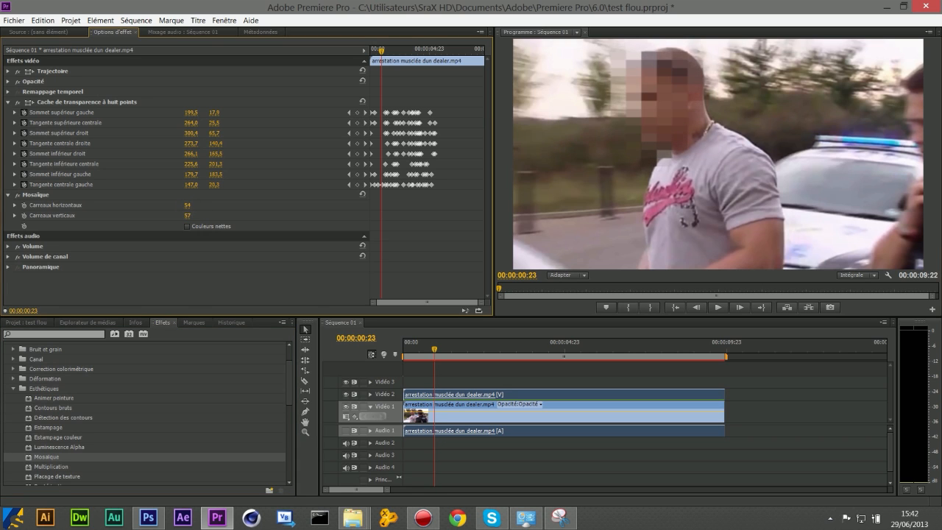
drag(189, 205, 243, 215)
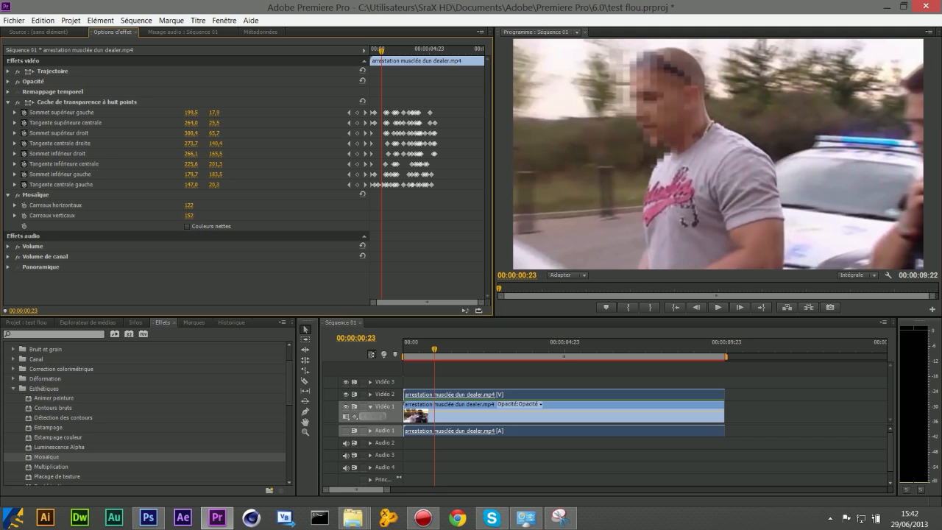
drag(190, 205, 186, 205)
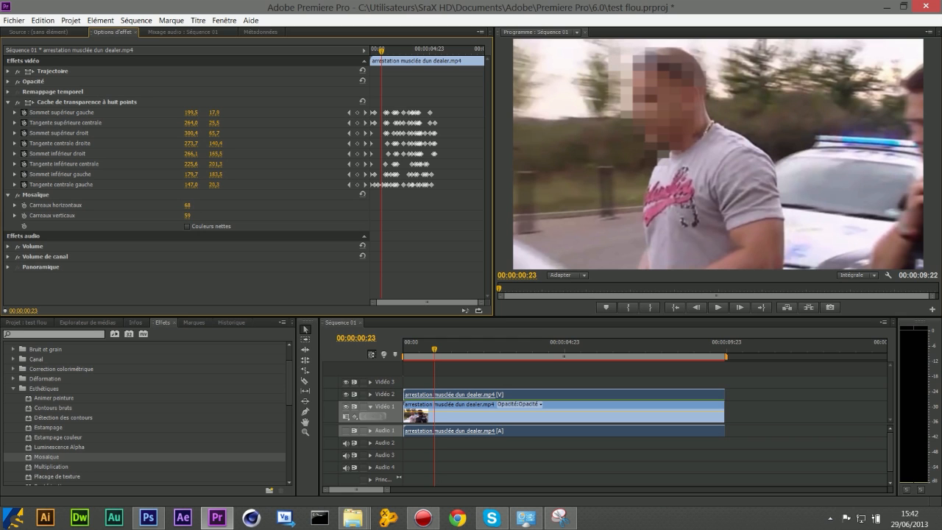
Find the frame where the other man covers the face and start keyframing Carreaux horizontaux and Carreaux verticaux at 00:00:05:10.
drag(433, 349, 574, 350)
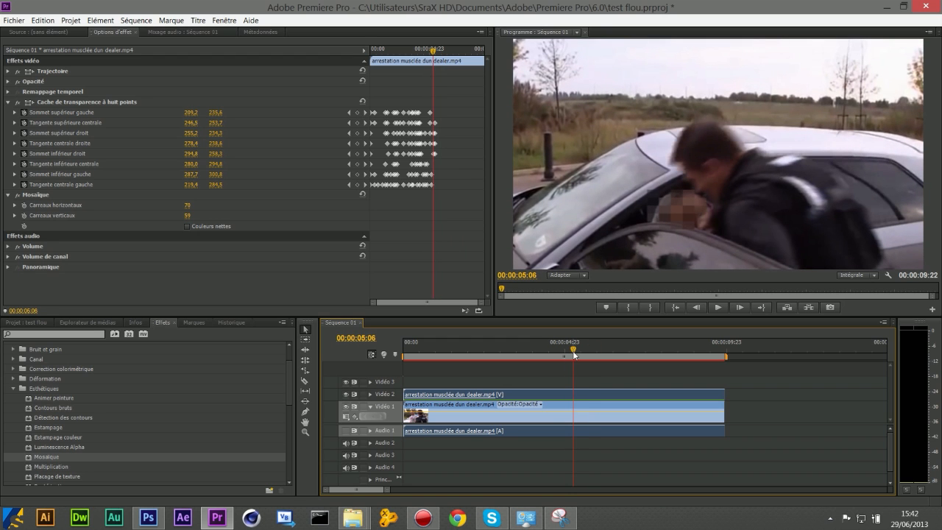
click(743, 311)
click(742, 311)
click(743, 311)
click(742, 310)
click(742, 311)
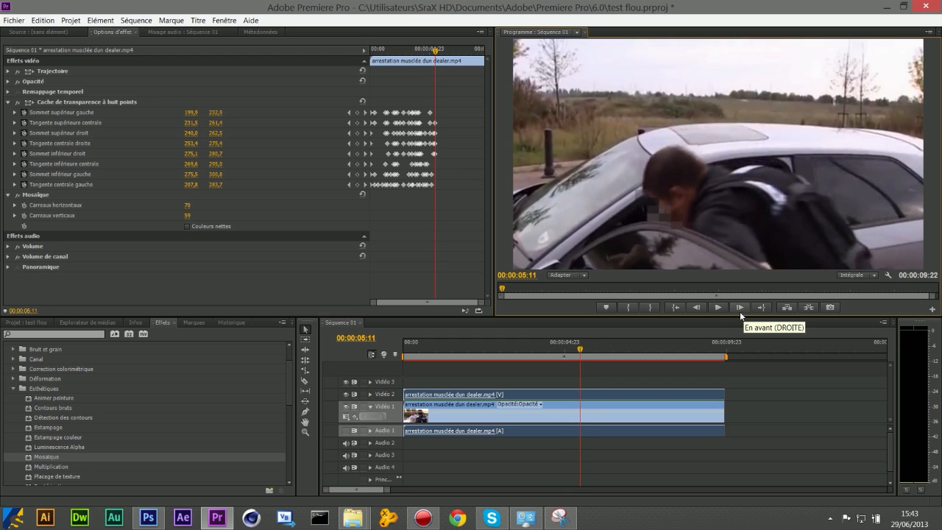
click(703, 310)
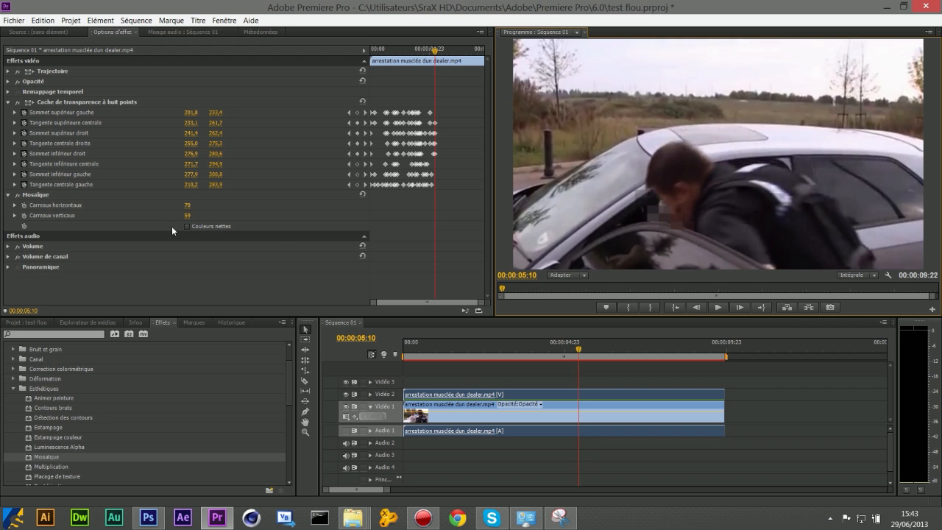
click(23, 207)
click(23, 207)
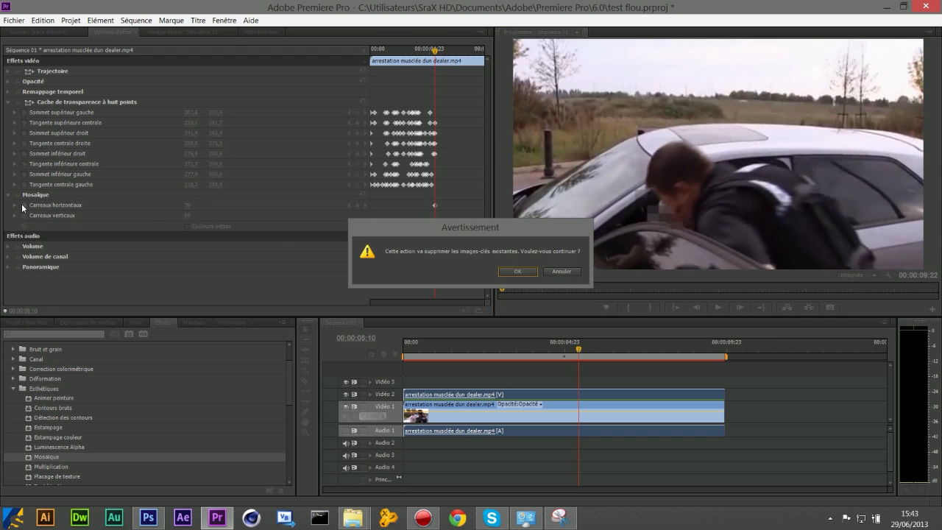
click(566, 272)
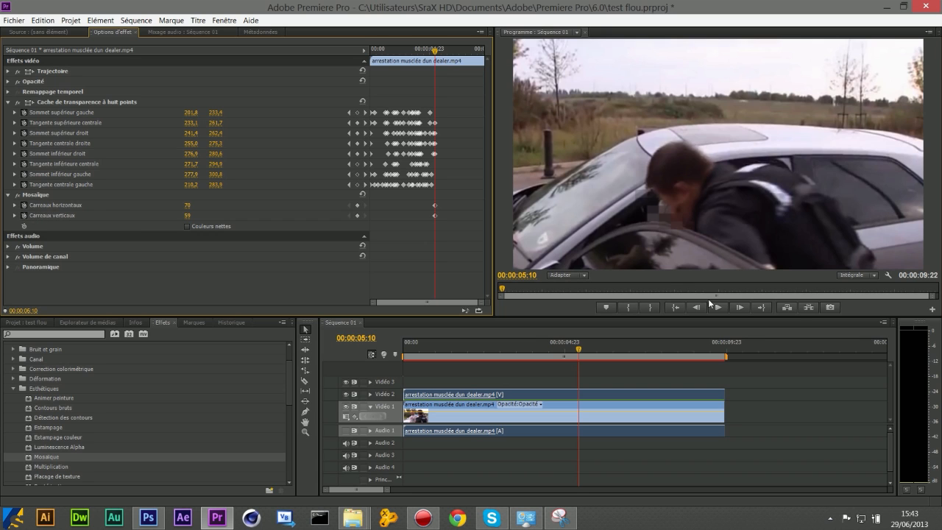
Set Carreaux horizontaux and Carreaux verticaux to 1 at 00:00:05:11.
click(738, 307)
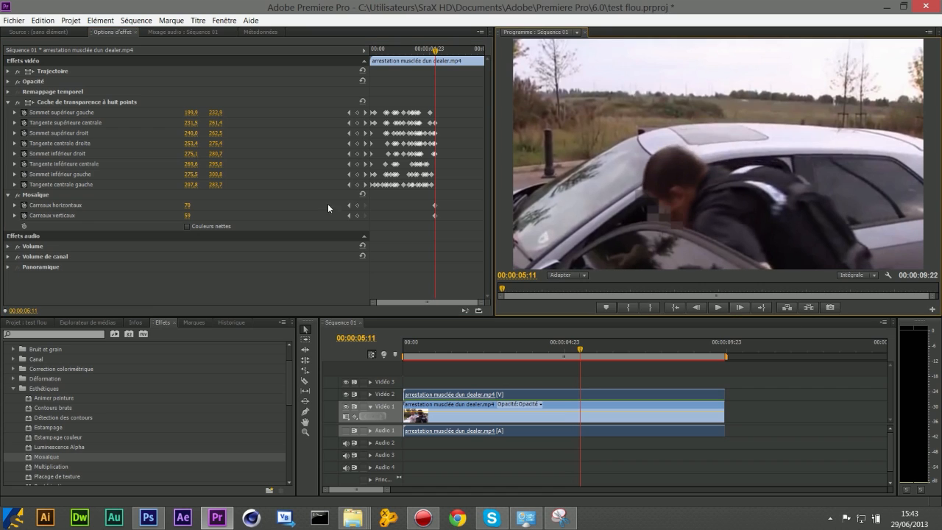
click(188, 206)
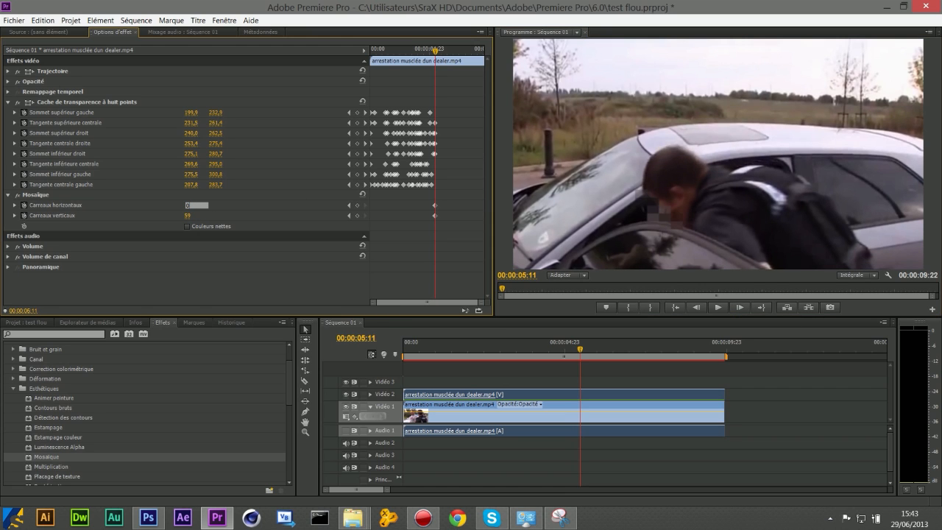
click(197, 214)
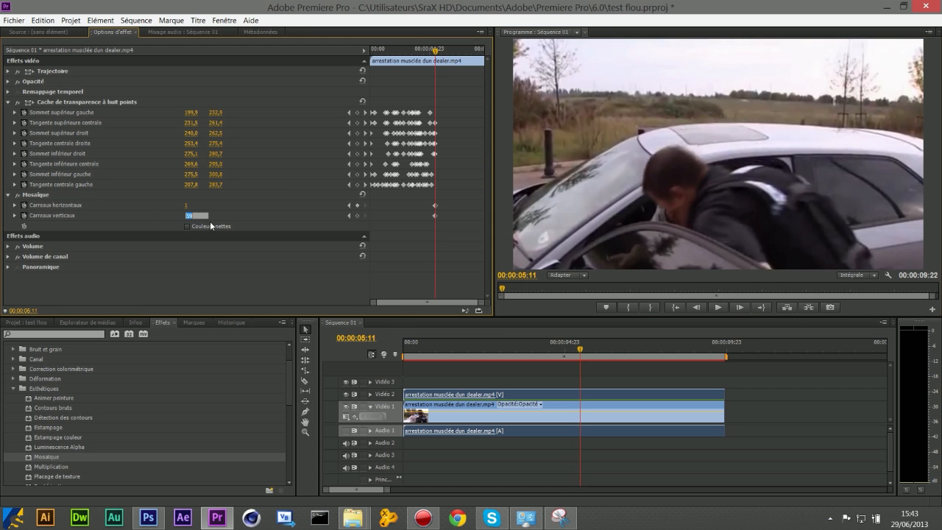
key(Return)
Find the frame near the clip's end where the face reappears and add Carreaux horizontaux and Carreaux verticaux keyframes at 00:00:09:18.
drag(583, 347, 713, 346)
click(741, 308)
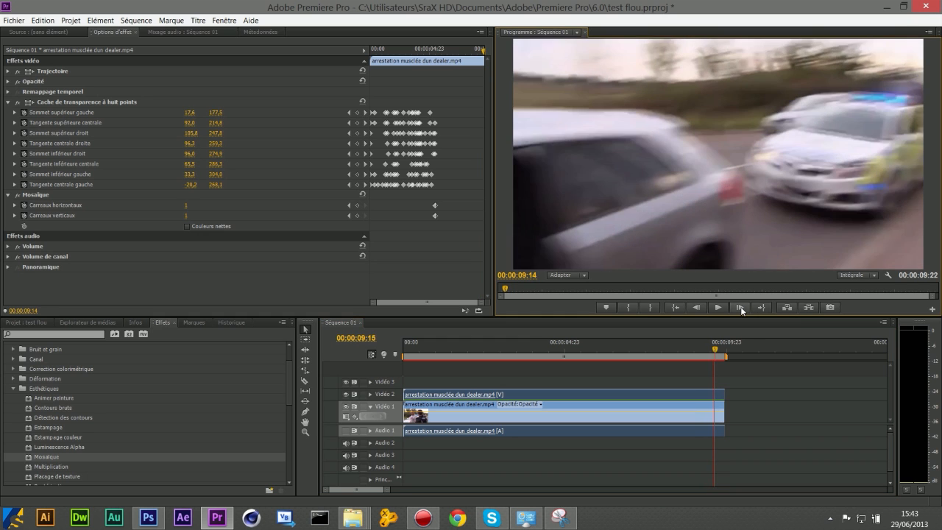
click(740, 308)
click(740, 309)
click(741, 308)
click(740, 309)
click(740, 309)
click(697, 307)
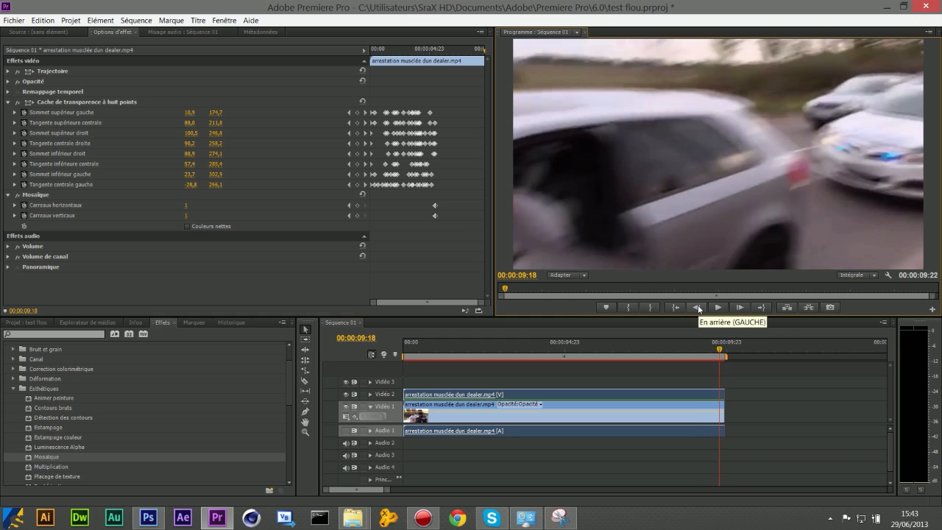
click(357, 206)
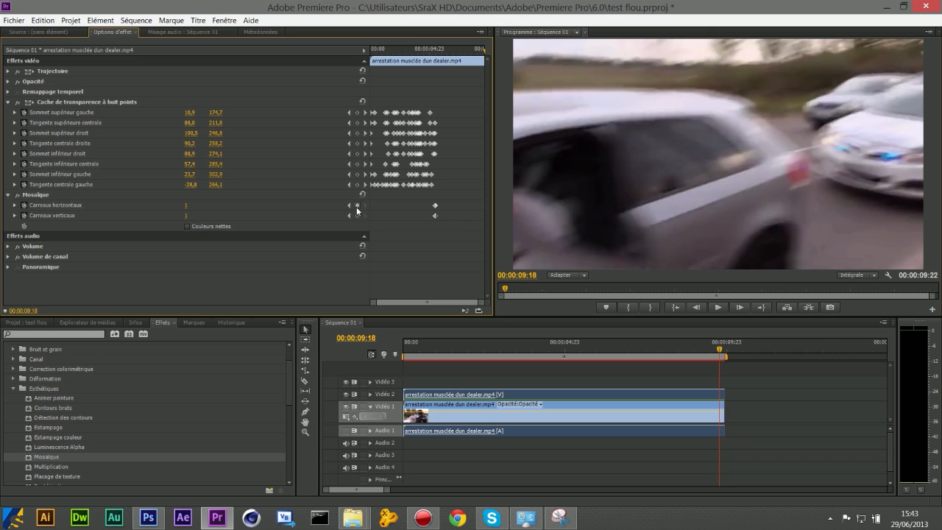
Set Carreaux horizontaux and Carreaux verticaux to 50 at 00:00:09:18 and check the mosaic over the face at 00:00:09:21.
click(187, 206)
text(50)
key(Return)
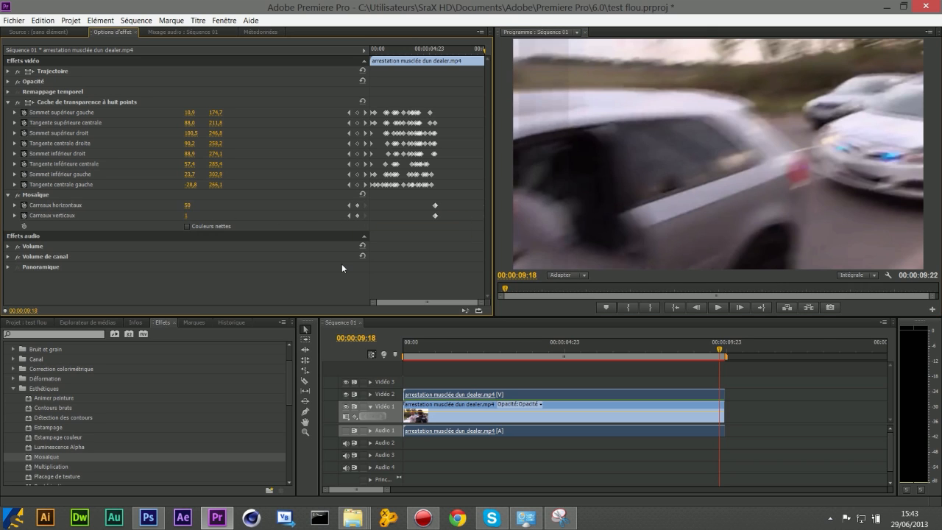
click(185, 216)
text(50)
drag(720, 349, 723, 349)
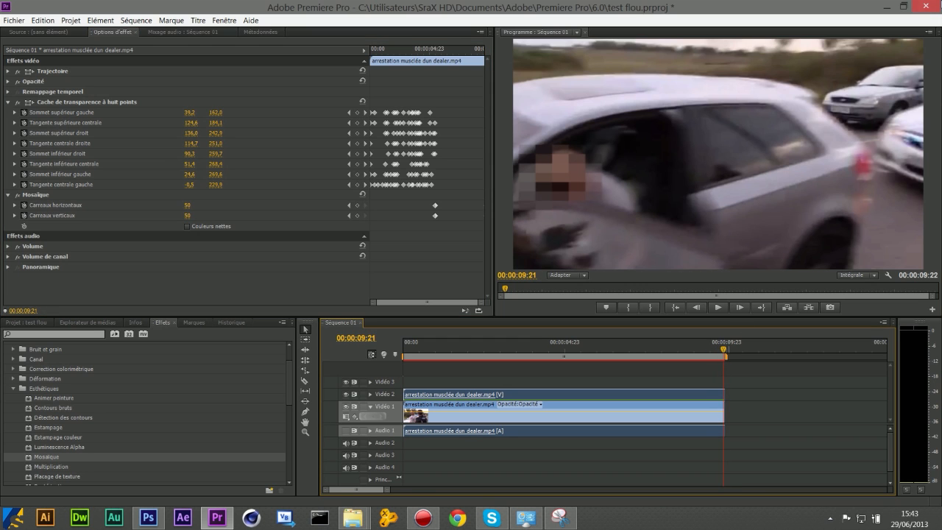
click(882, 5)
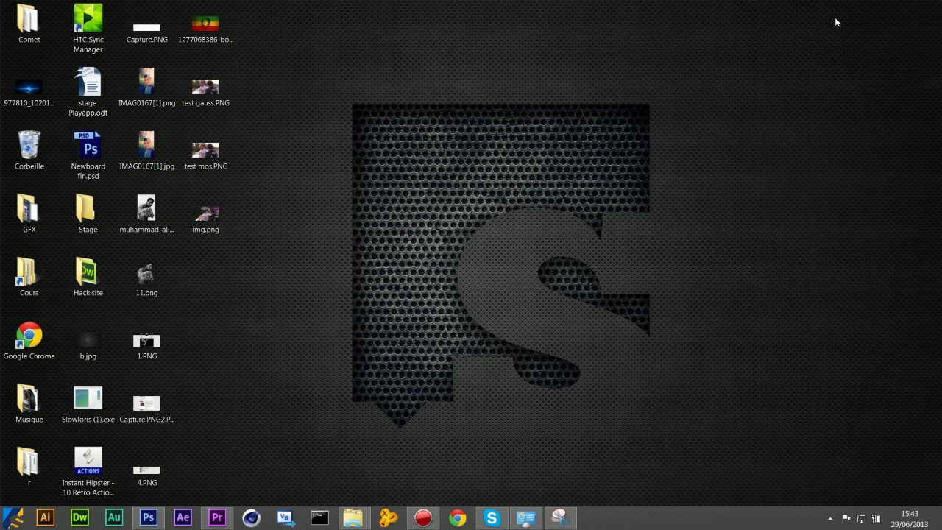
click(424, 517)
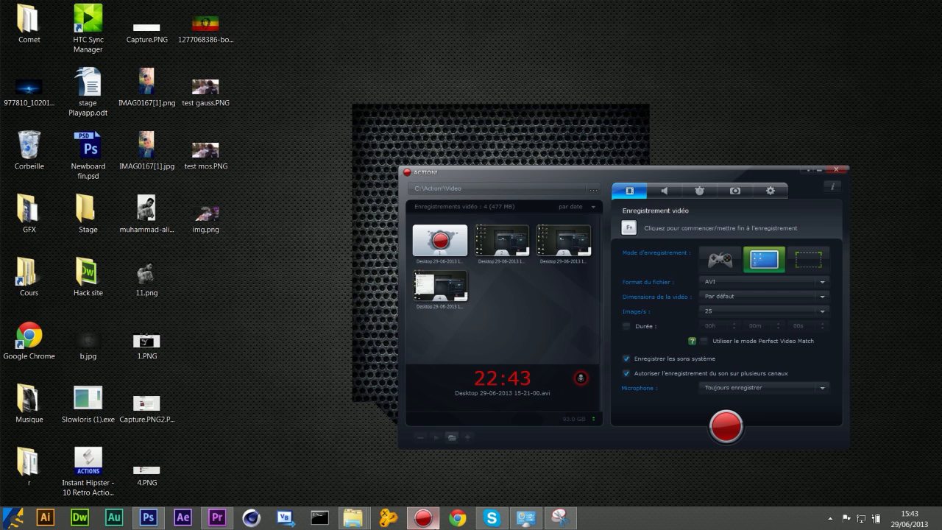